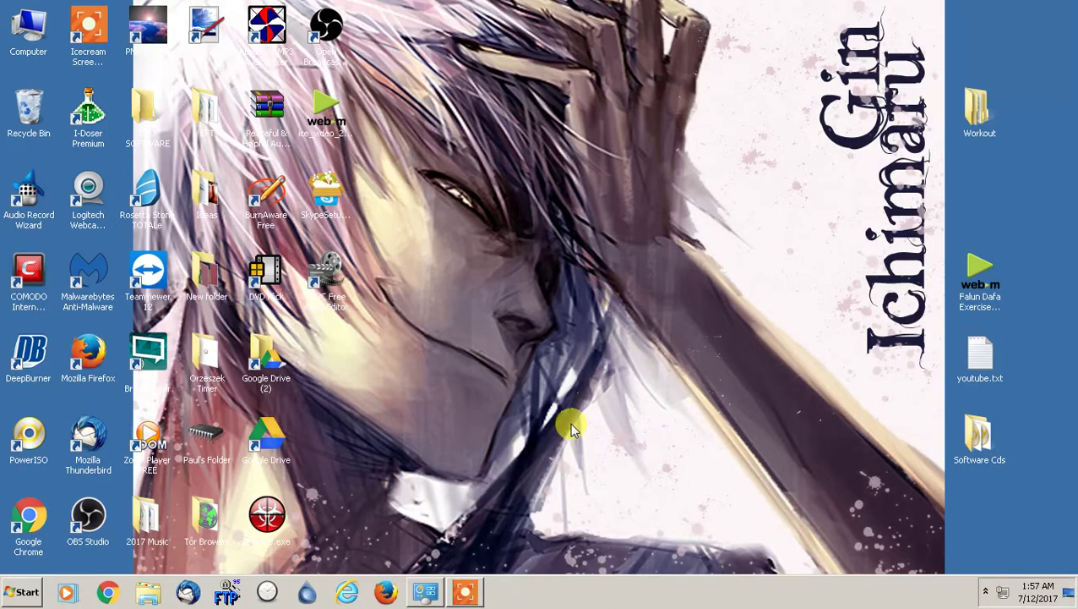
Open Power Options by running powercfg.cpl, then restore and reposition its window
key(super+r)
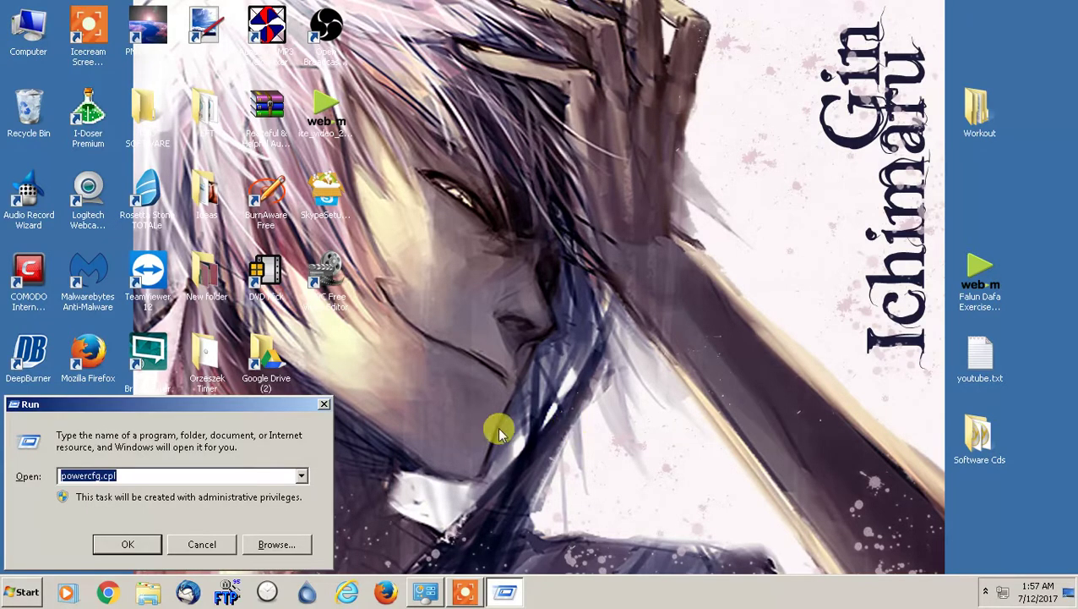
click(134, 477)
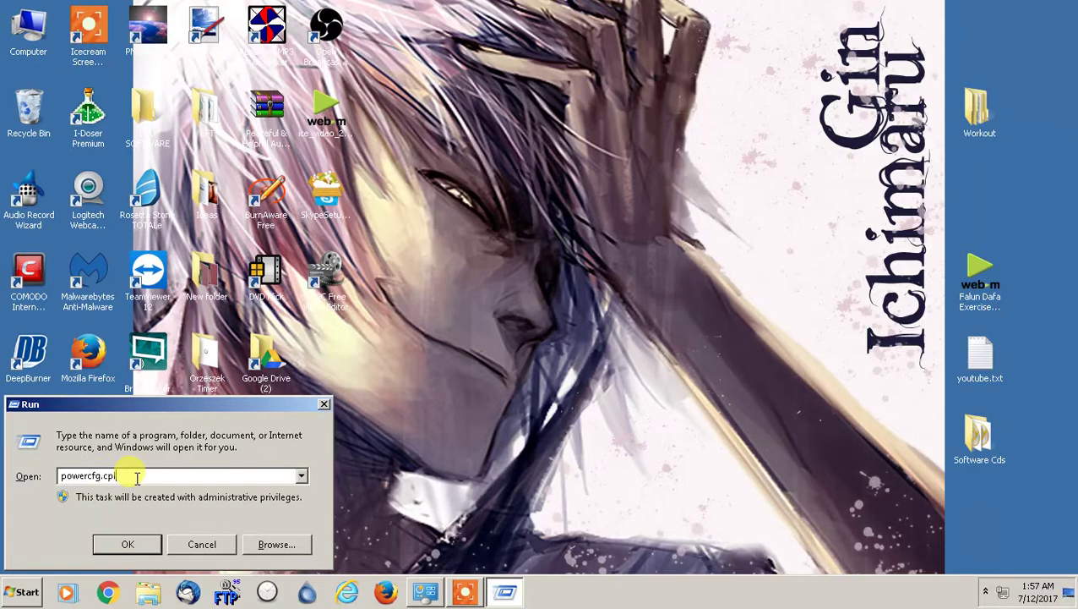
click(149, 546)
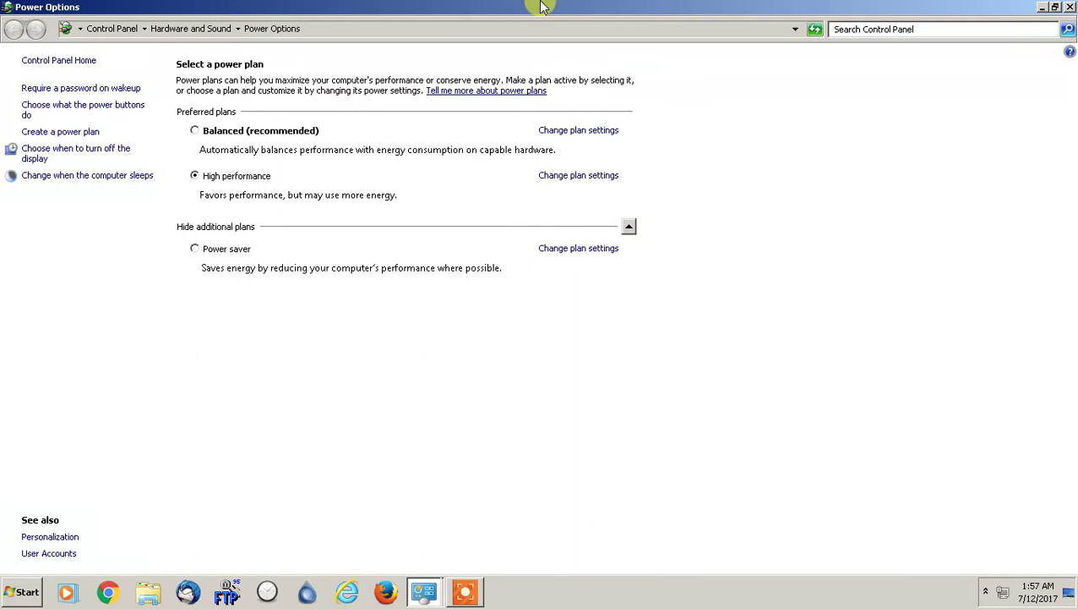
double_click(541, 7)
drag(605, 95, 517, 93)
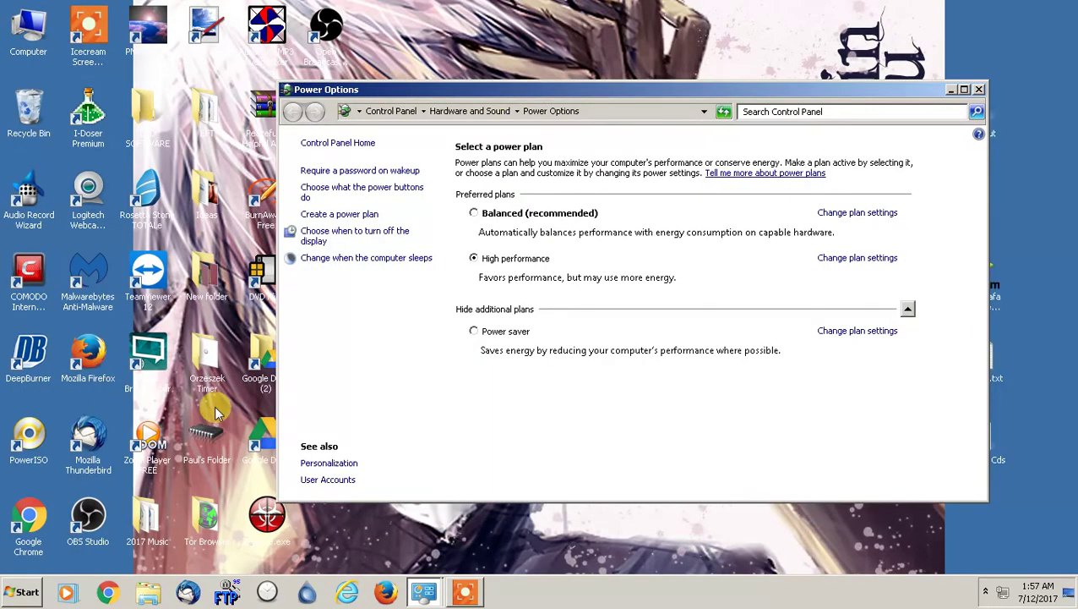
Search the Start menu for 'power options', dismiss it, and minimize the Power Options window
click(9, 597)
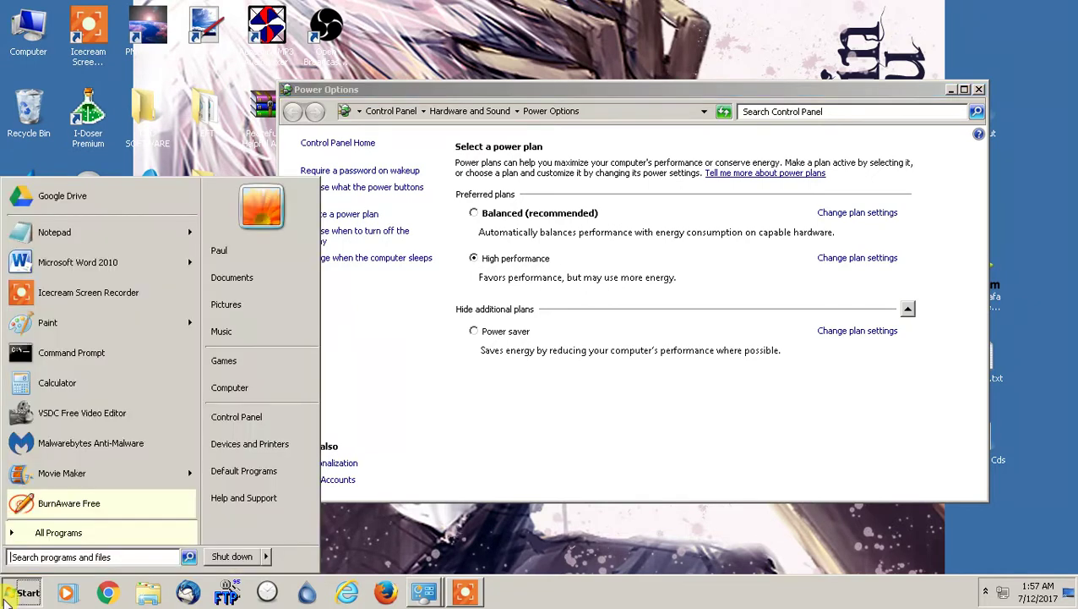
text(p)
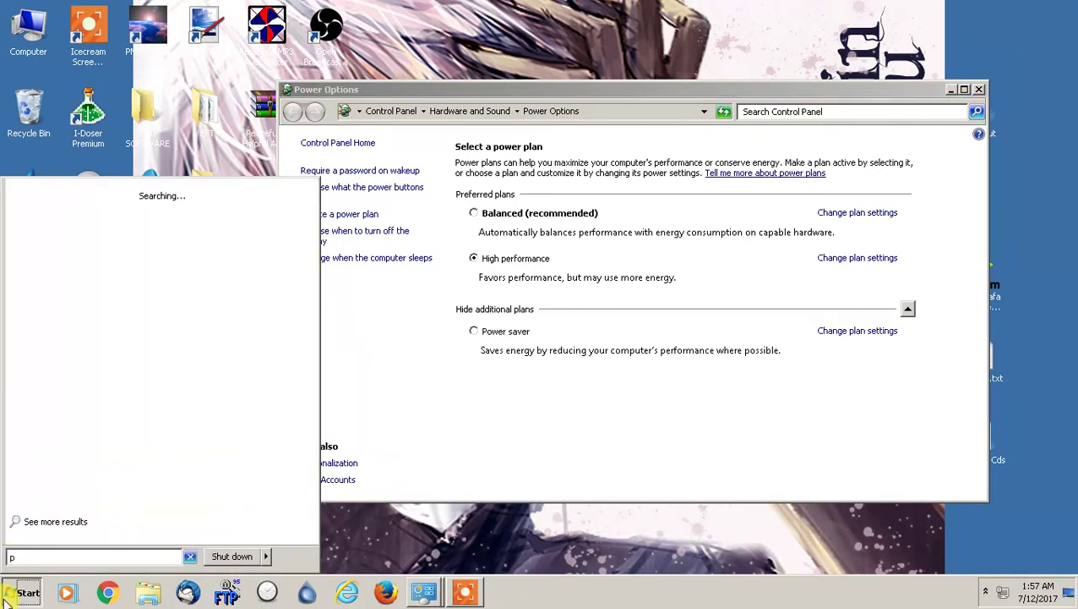
text(ower options)
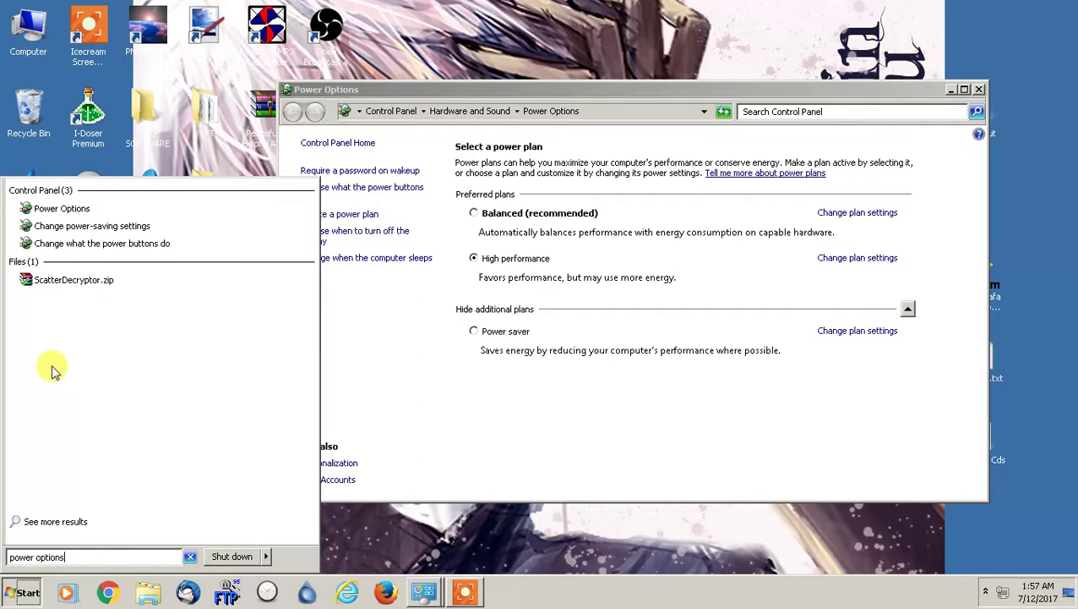
click(62, 209)
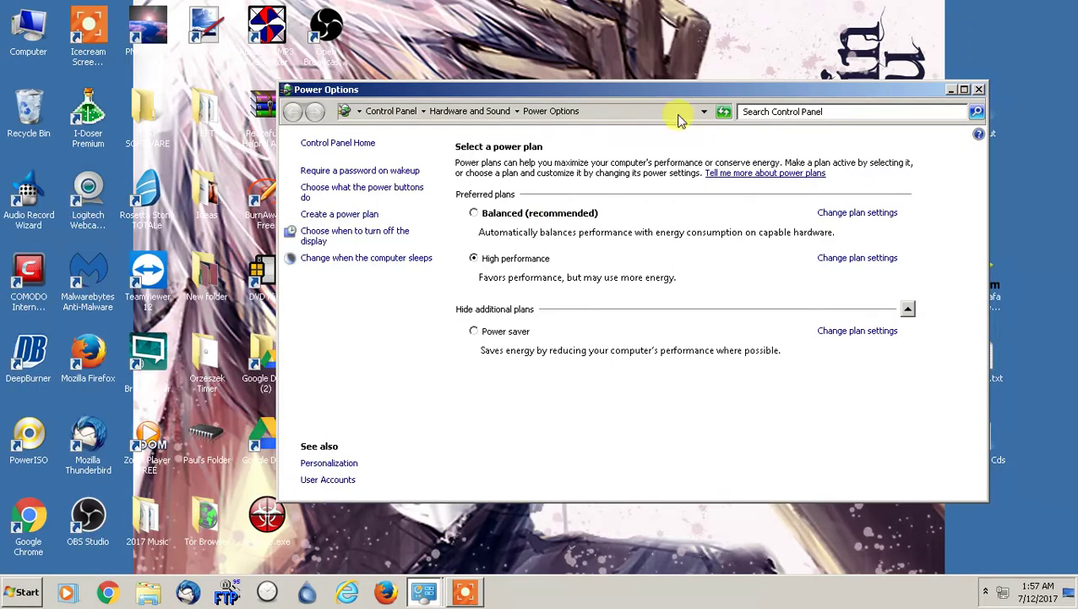
click(951, 90)
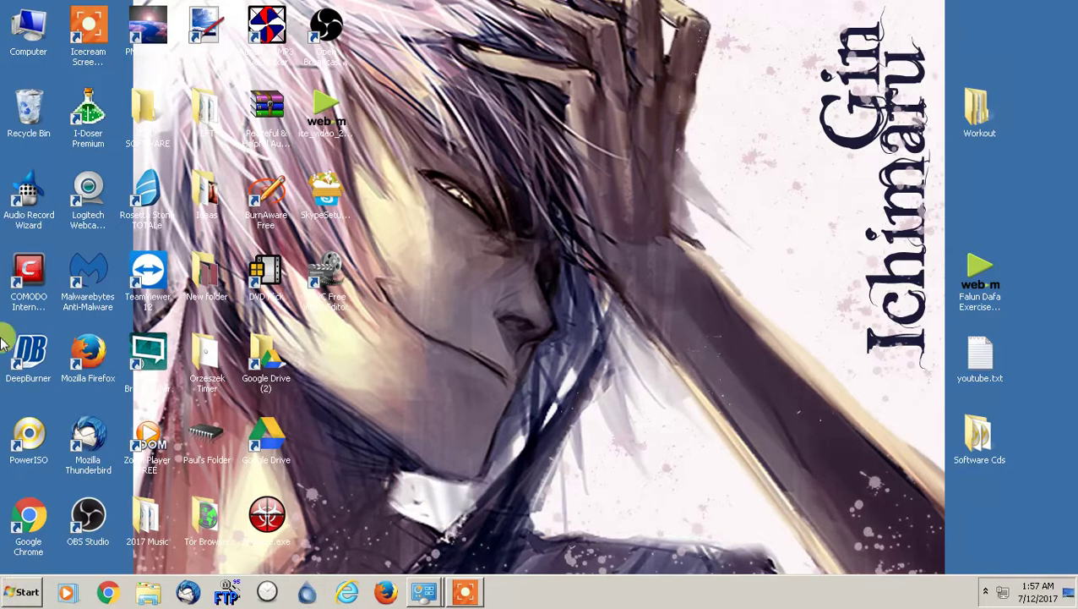
Reopen Power Options from the recent Control Panel pages and maximize its window
click(9, 596)
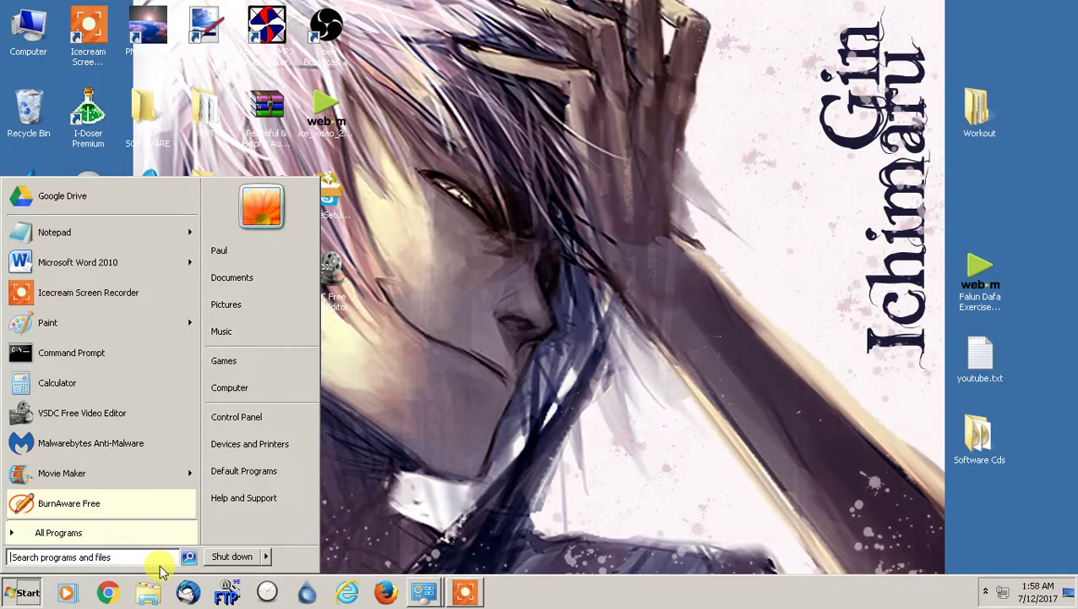
text(power options)
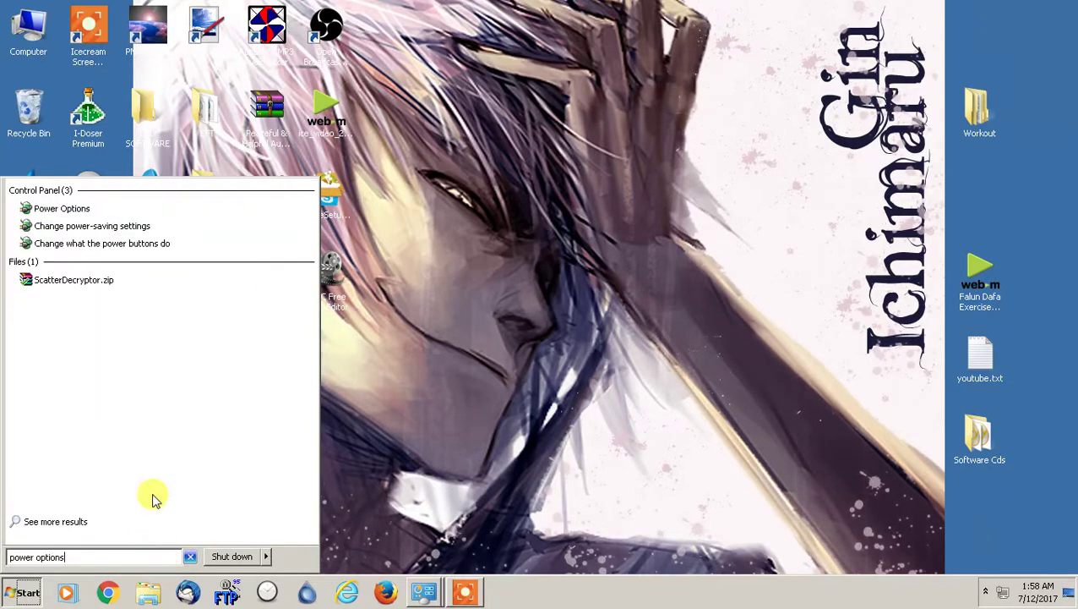
click(641, 339)
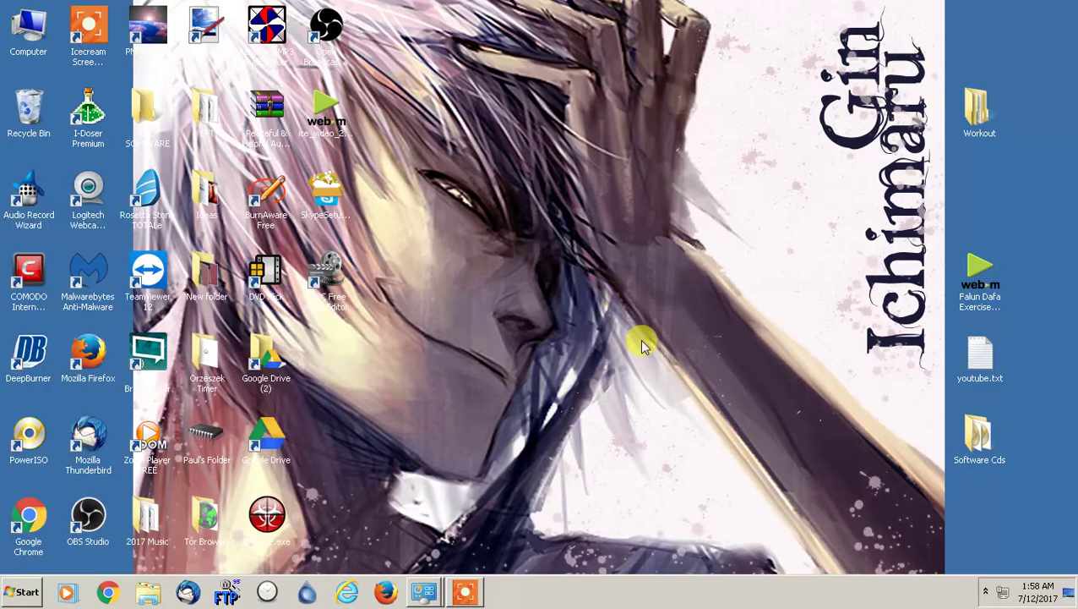
click(425, 591)
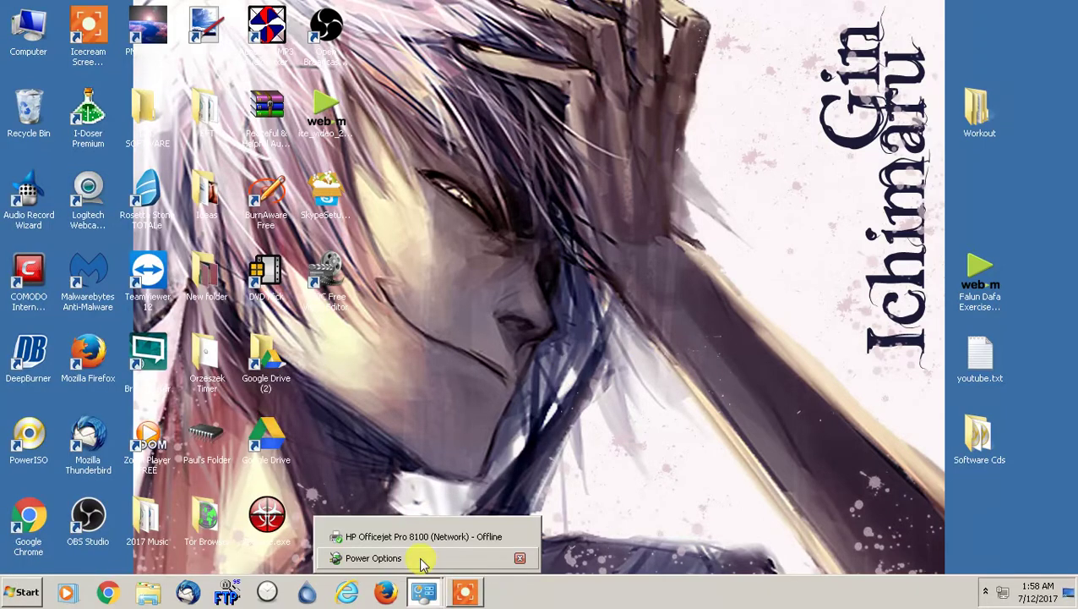
click(419, 559)
double_click(592, 89)
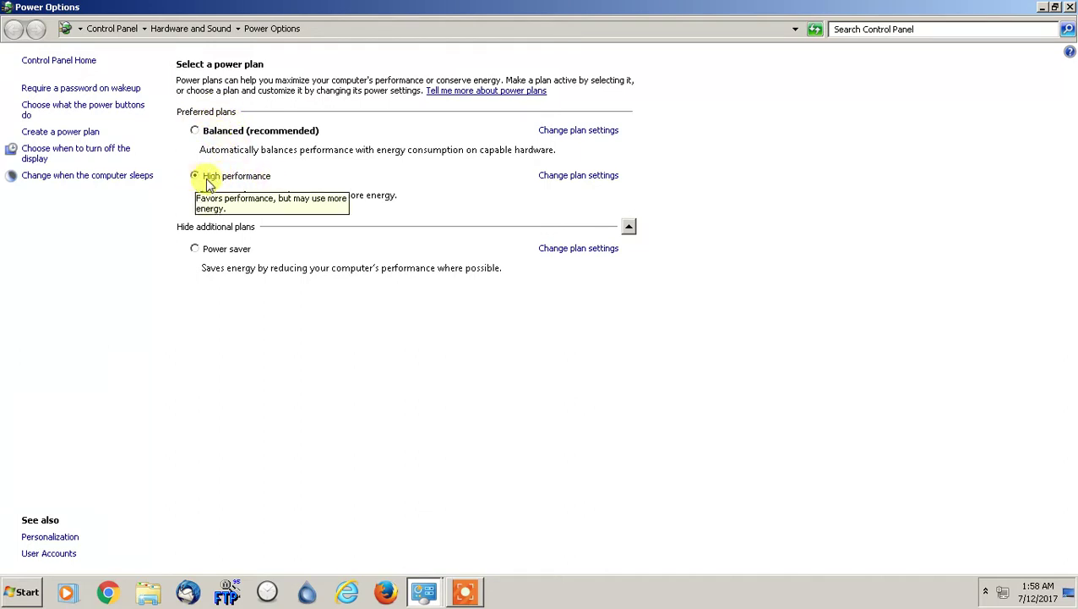
Open High performance's plan settings and inspect the display-off list, left at 2 hours
click(580, 180)
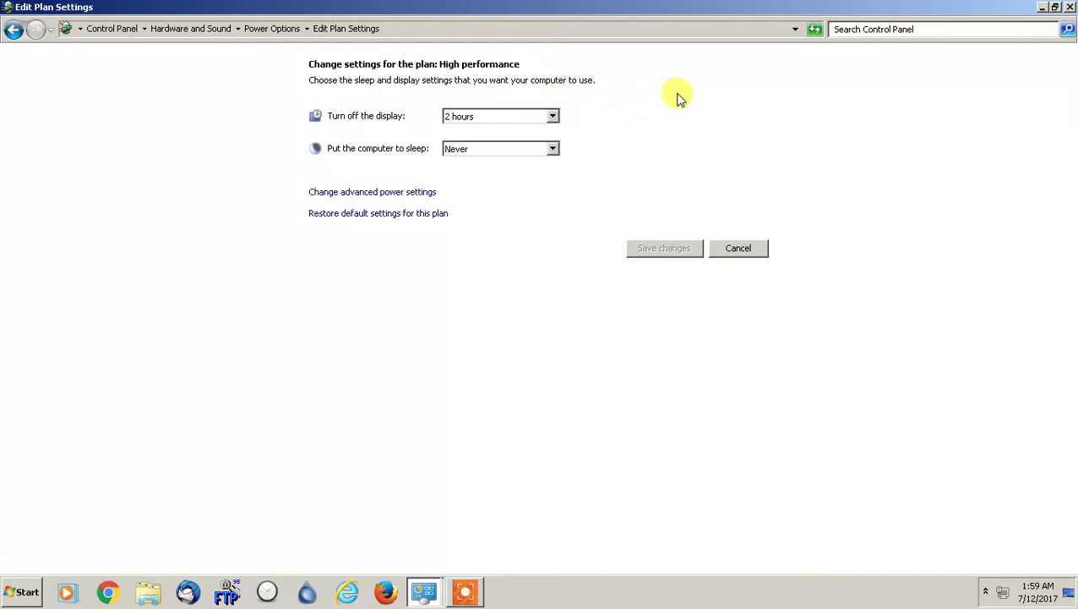
click(514, 116)
click(630, 115)
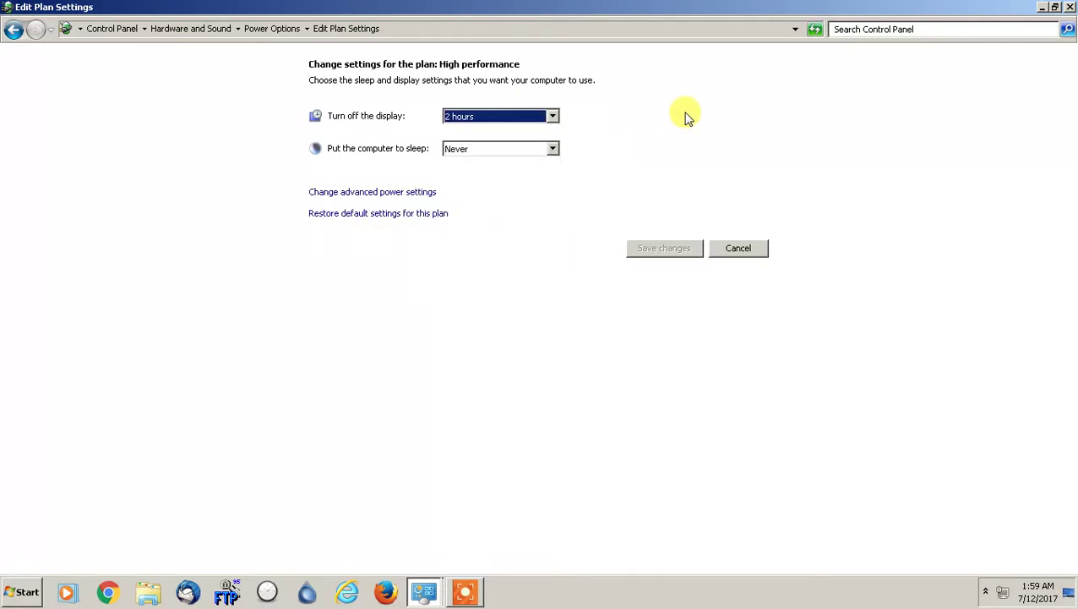
click(552, 116)
click(552, 116)
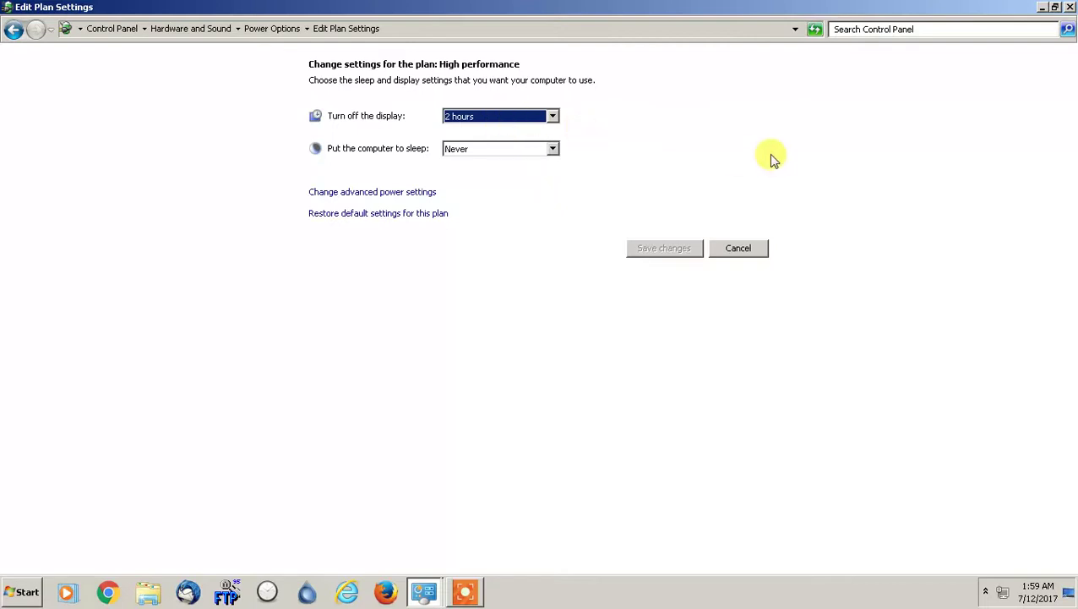
click(505, 115)
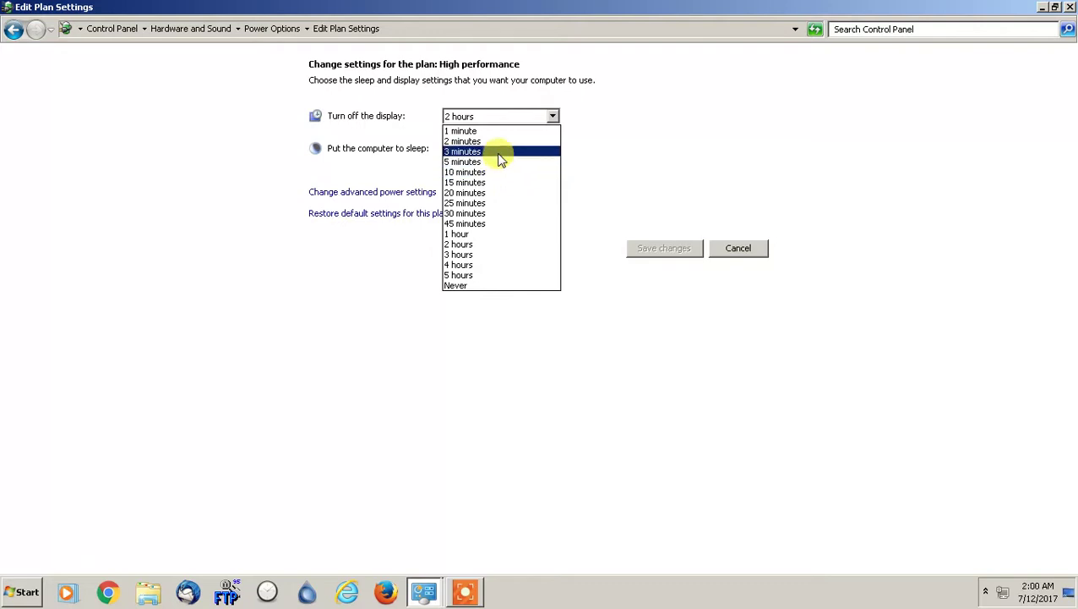
Set High performance to turn the display off after 5 minutes and sleep after 20 minutes, then save
click(479, 98)
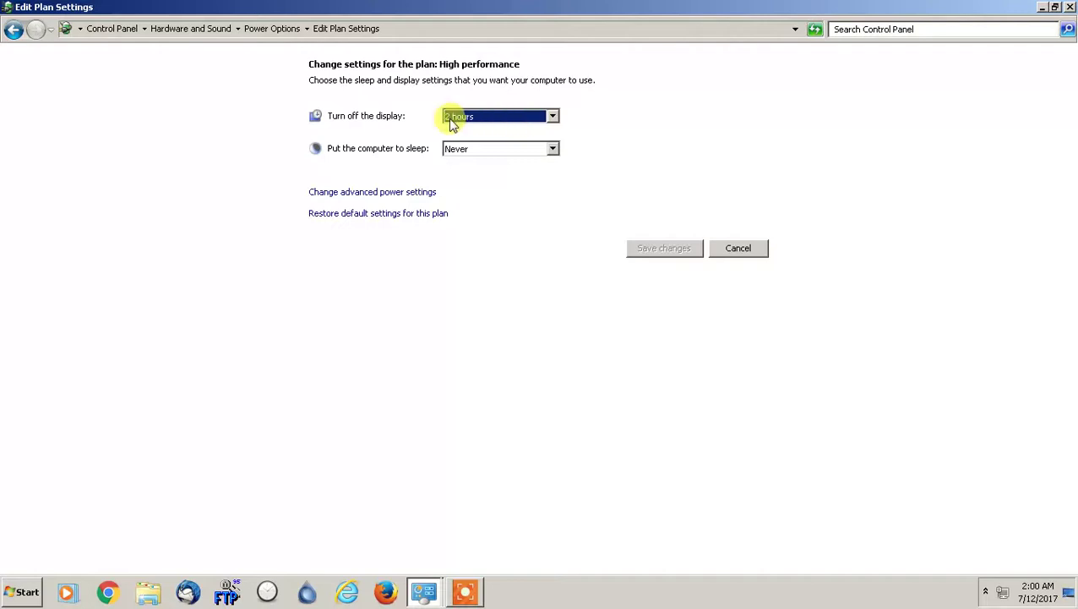
click(498, 125)
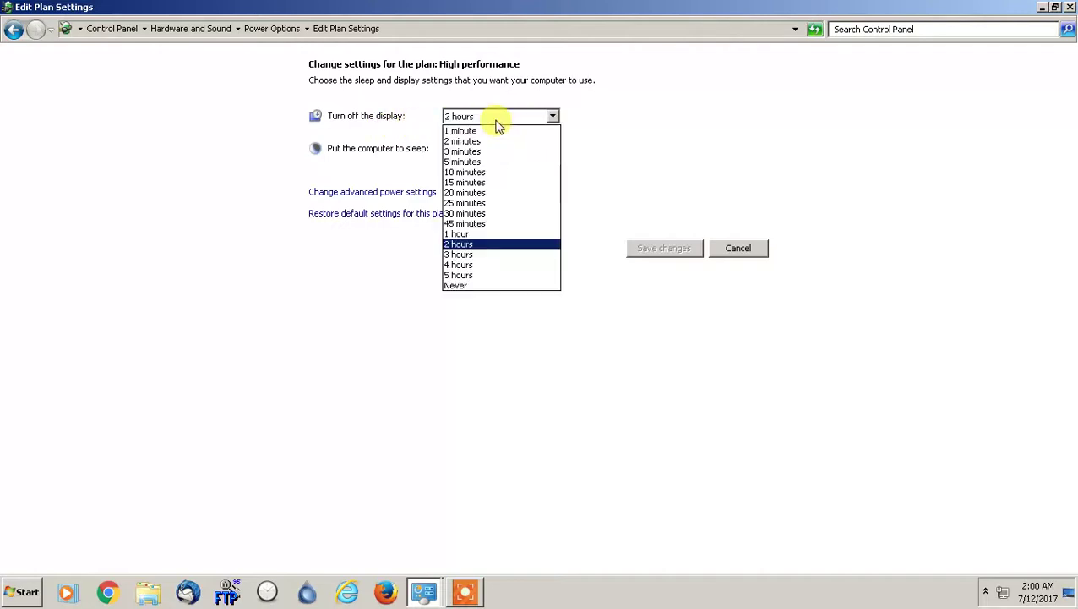
click(478, 165)
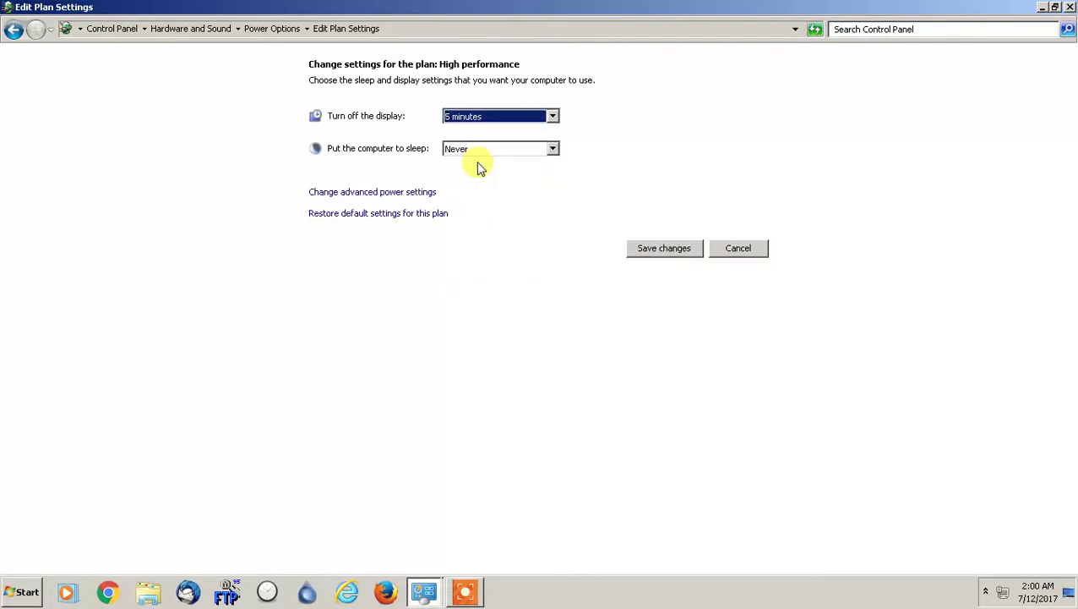
click(481, 149)
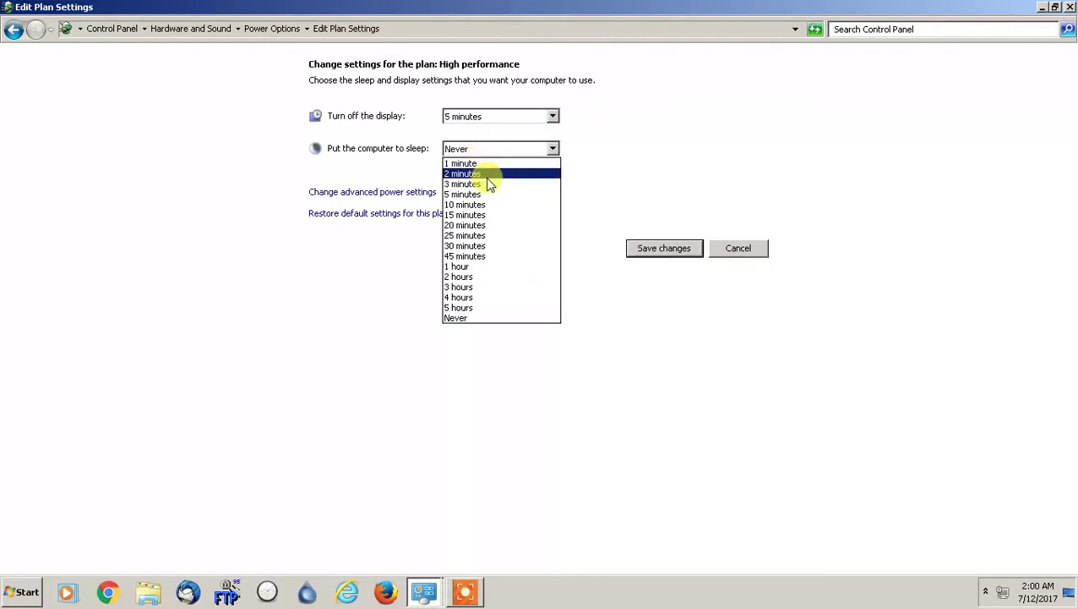
click(504, 226)
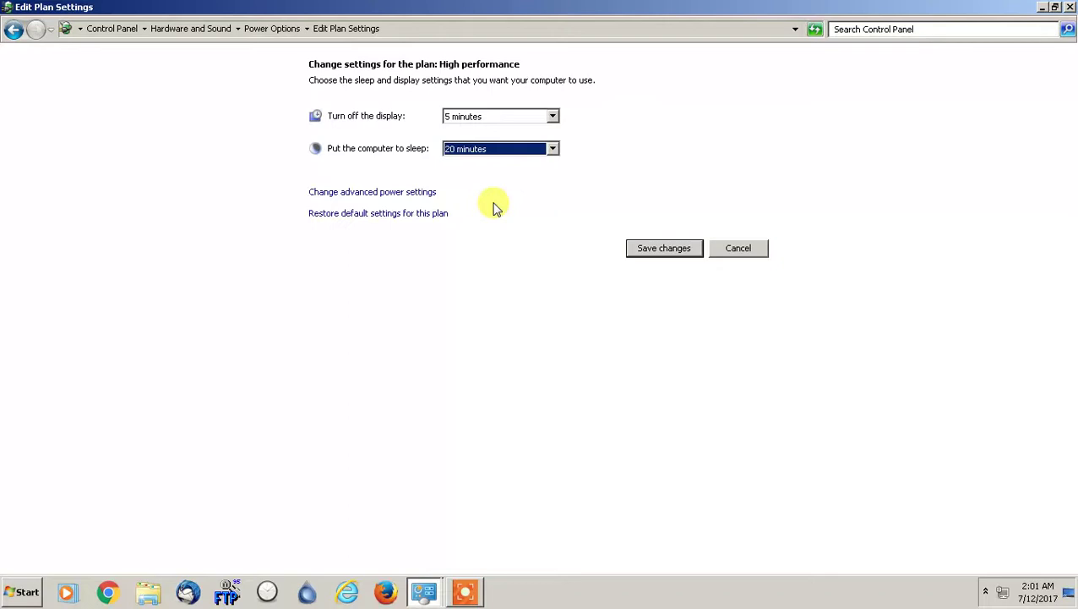
click(487, 149)
click(488, 151)
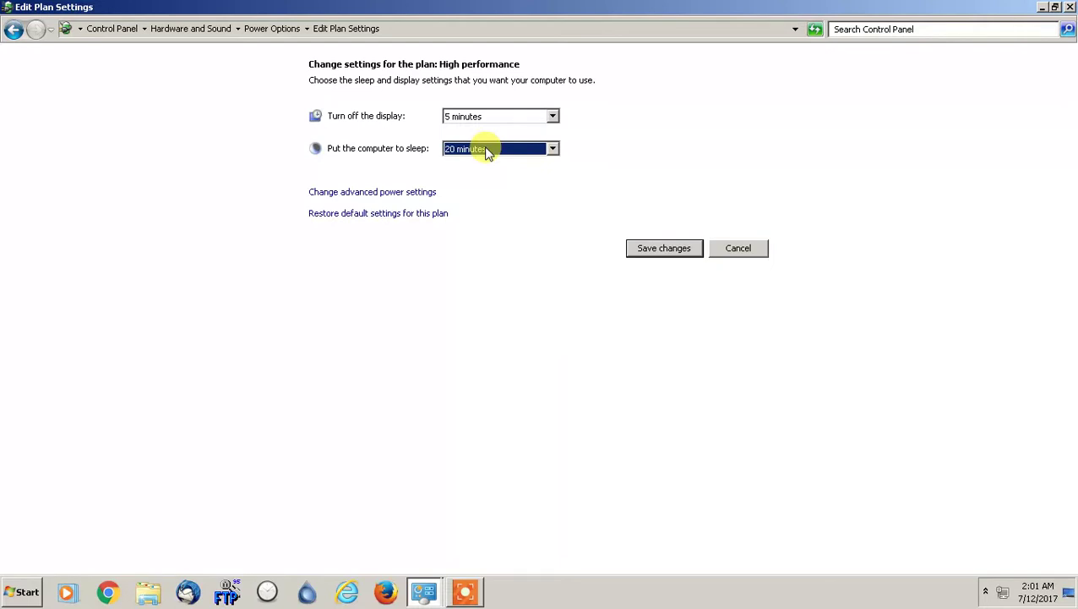
click(660, 250)
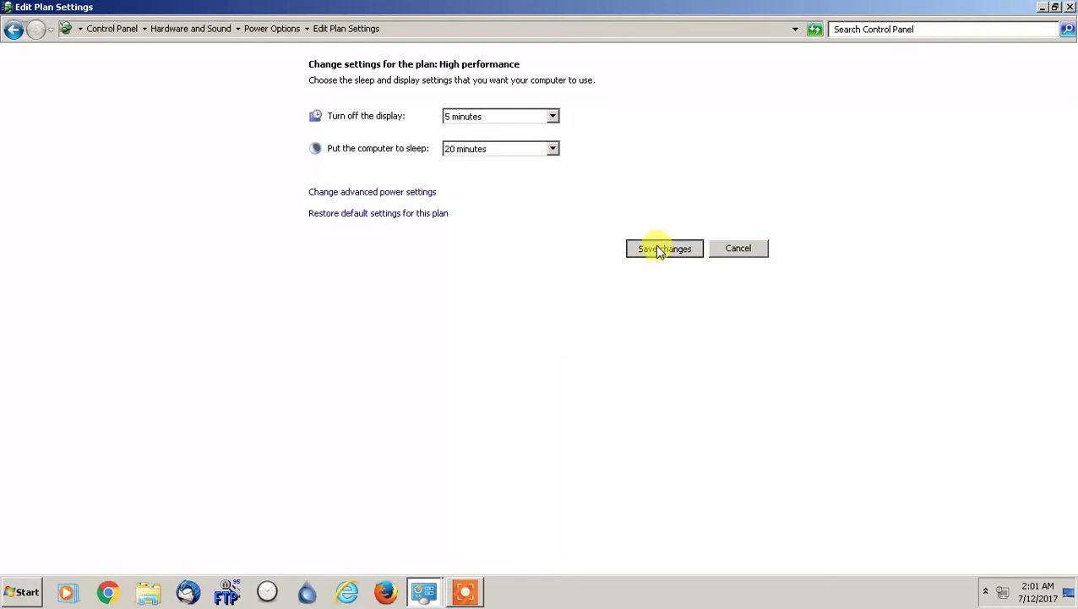
Change display off back to 2 hours and sleep to Never, rechecking both dropdowns
click(531, 116)
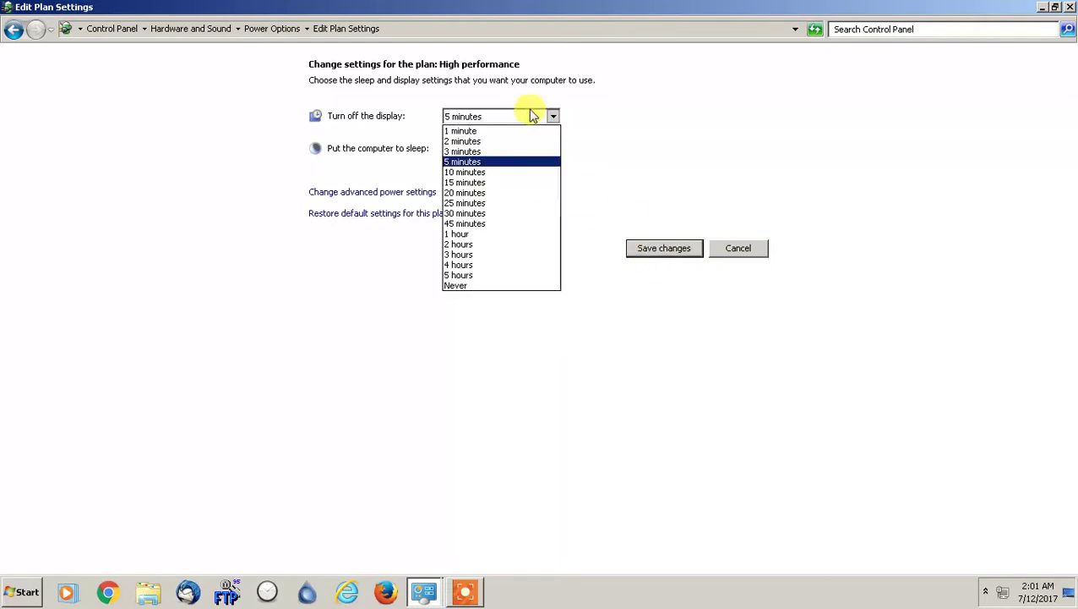
click(507, 245)
click(535, 149)
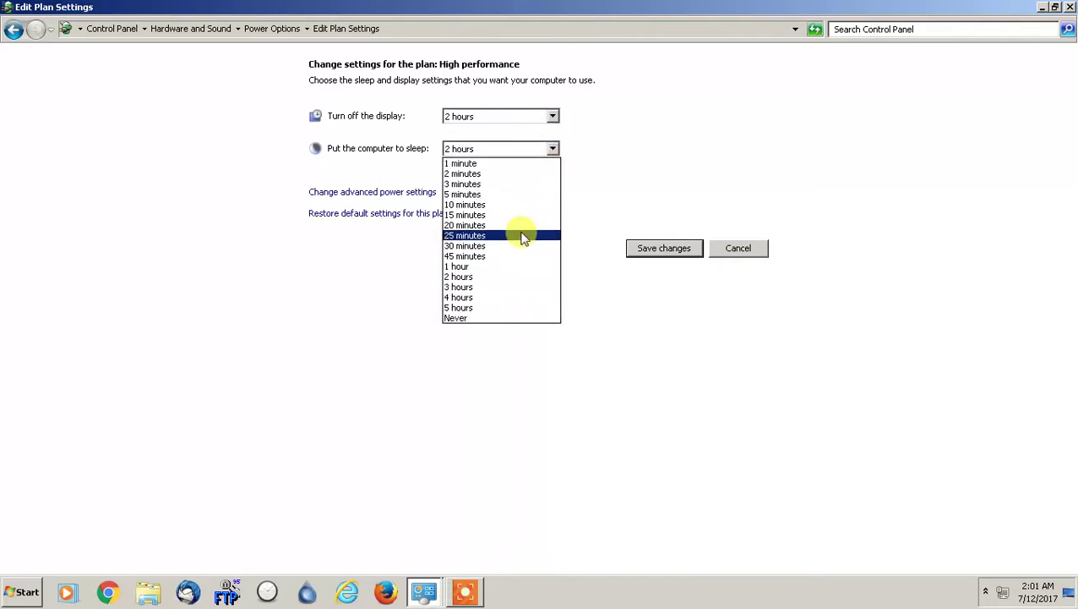
click(507, 319)
click(494, 149)
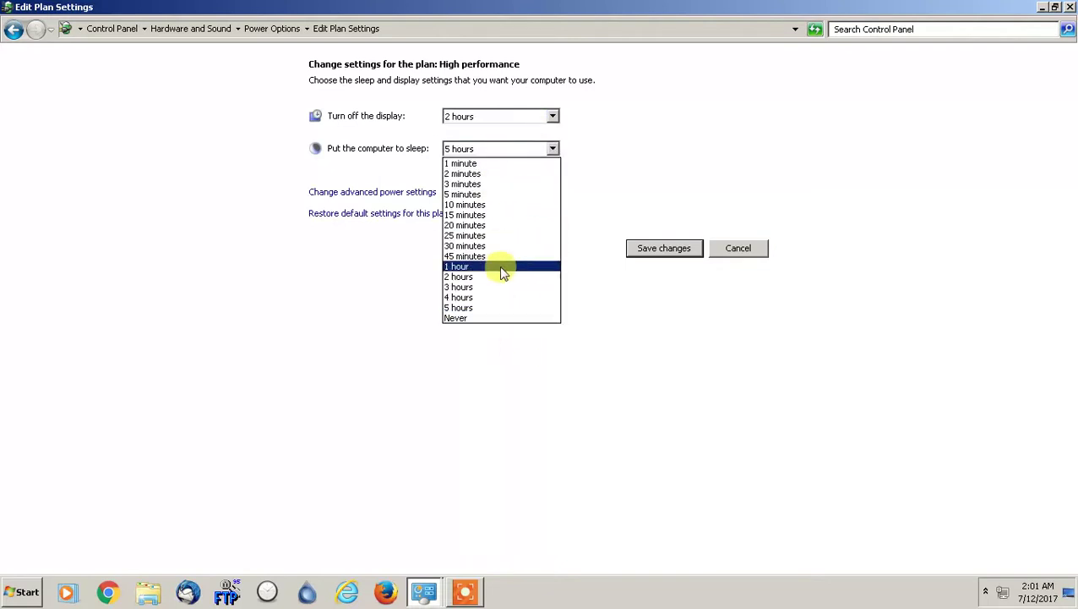
click(498, 319)
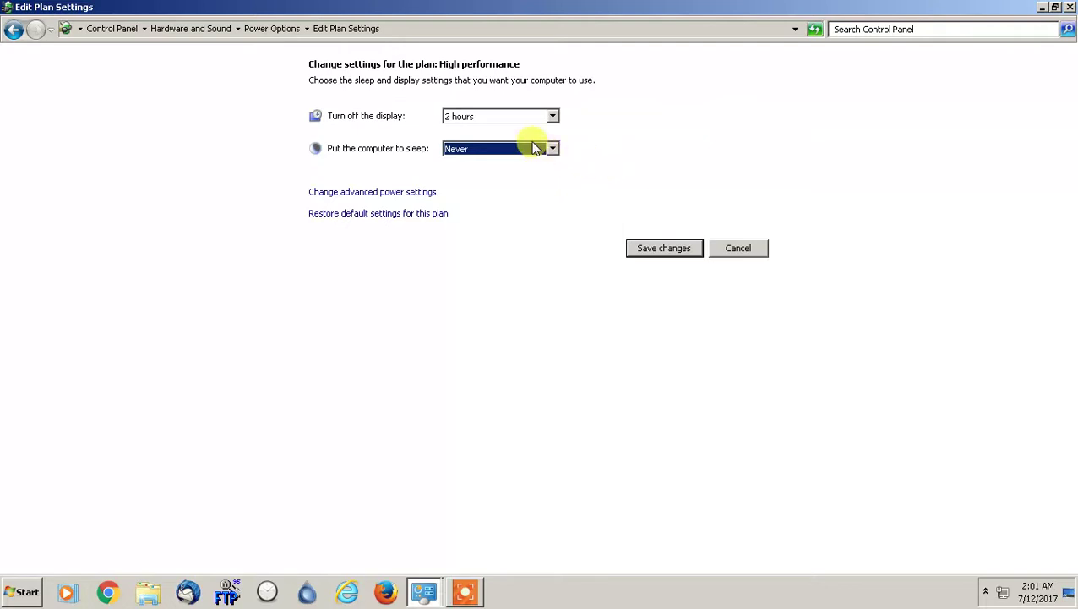
click(502, 151)
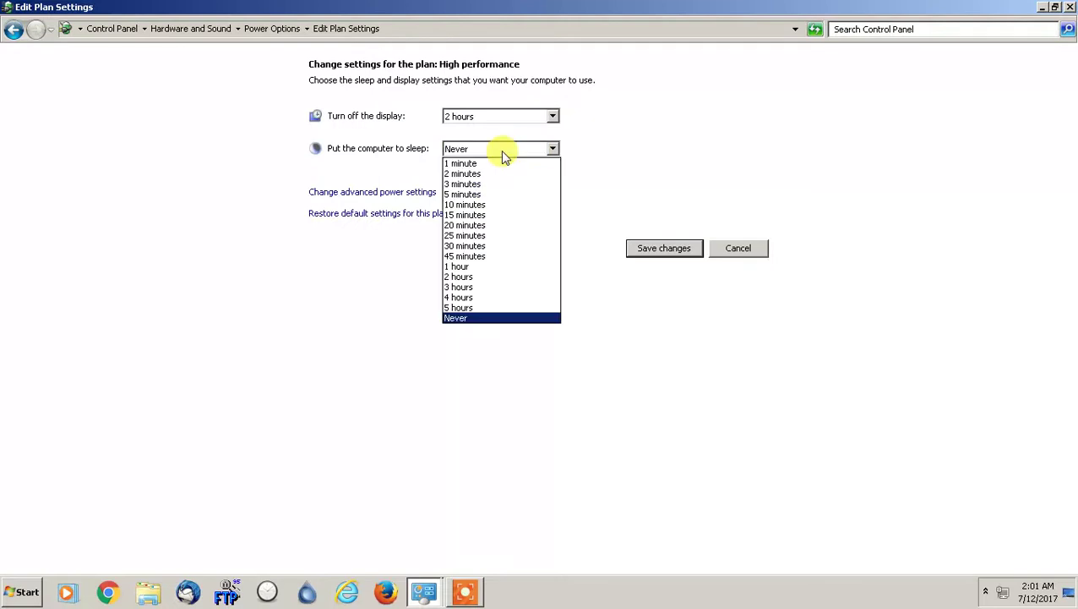
click(502, 149)
click(504, 118)
click(505, 117)
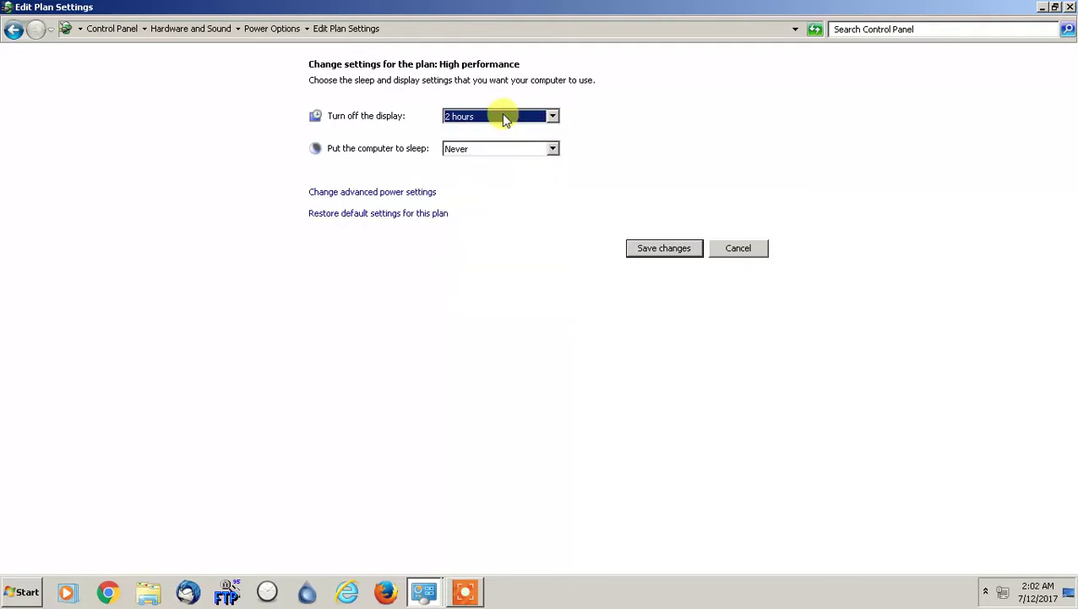
click(495, 149)
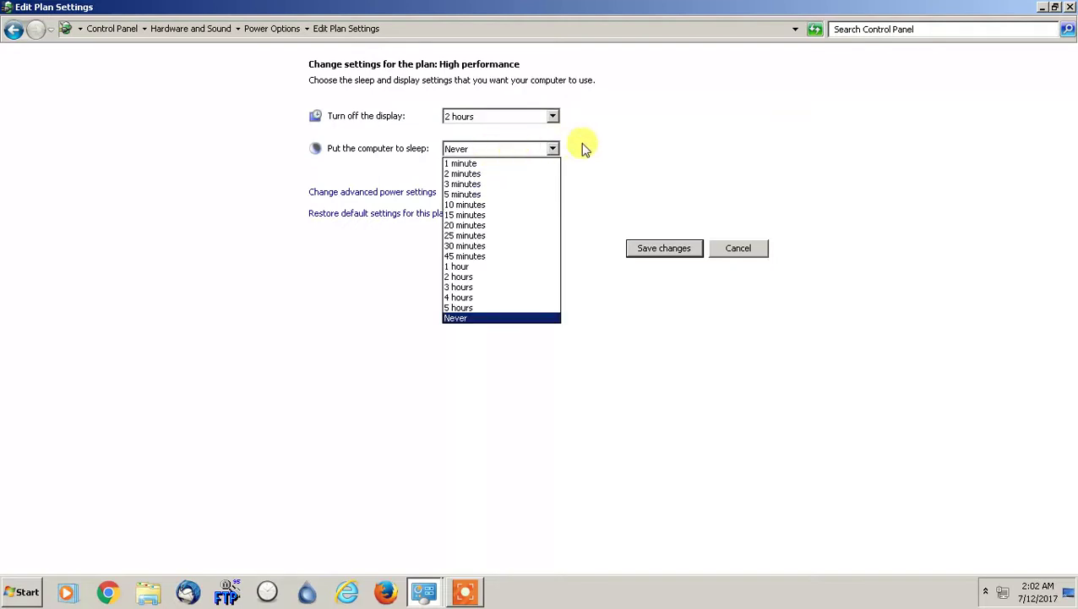
click(650, 143)
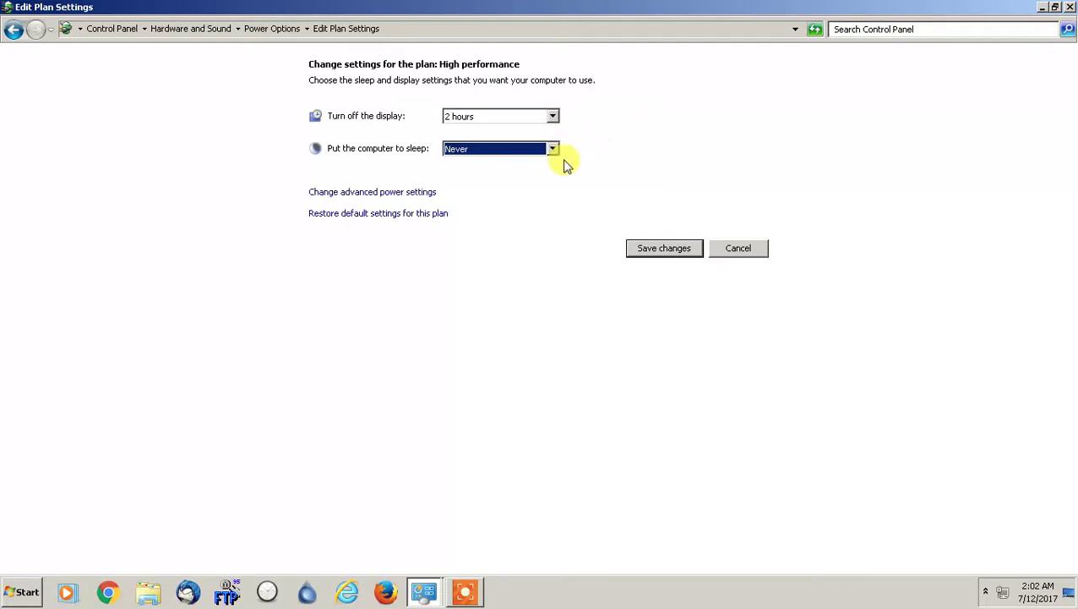
Save the 2 hours / Never timings and open High performance's advanced power settings
click(648, 254)
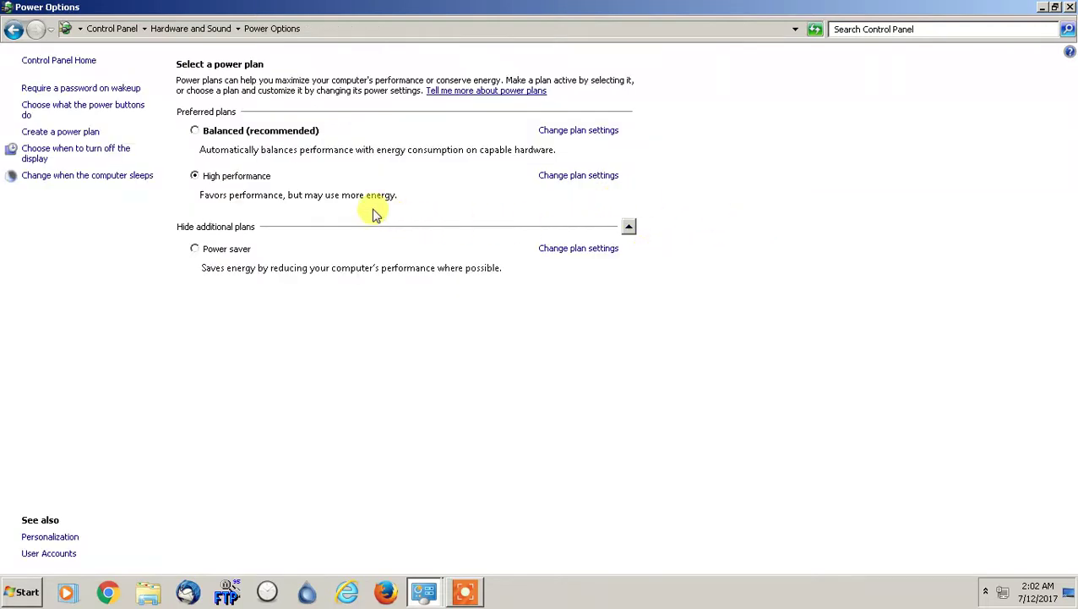
click(589, 178)
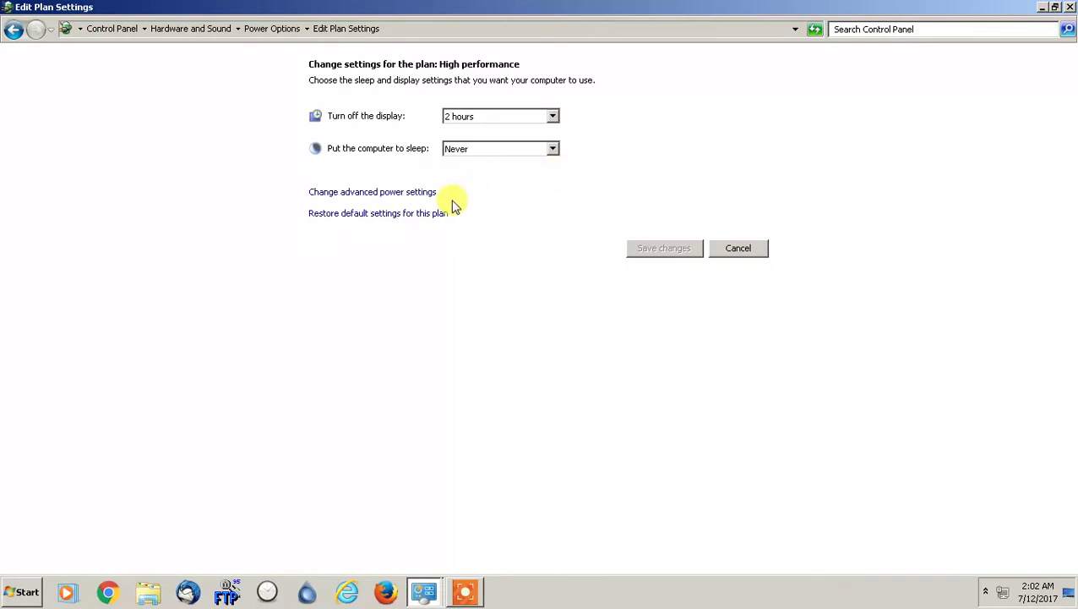
click(393, 194)
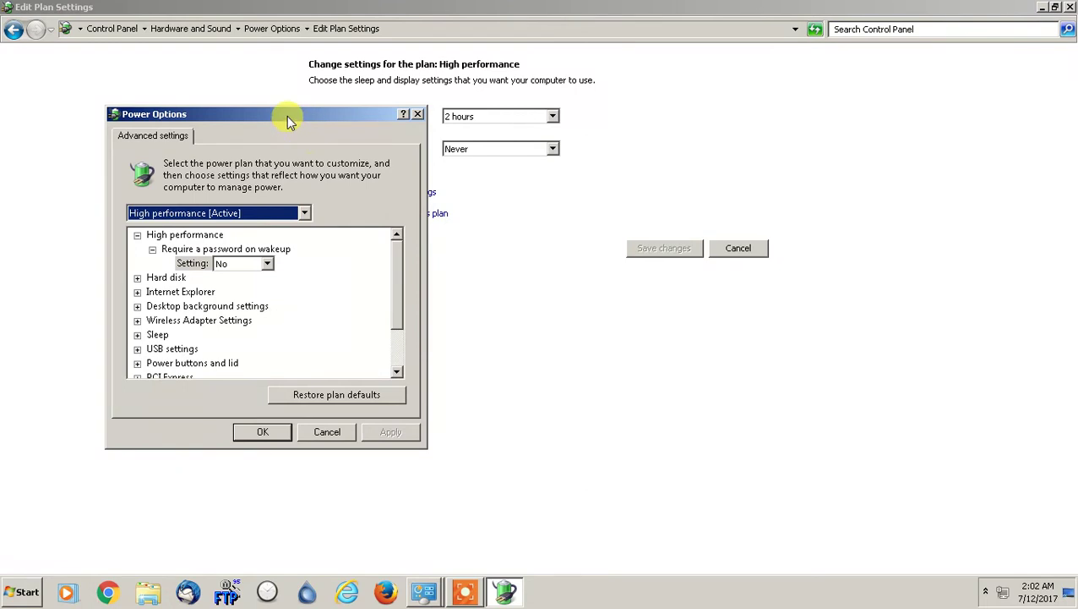
drag(287, 116, 437, 103)
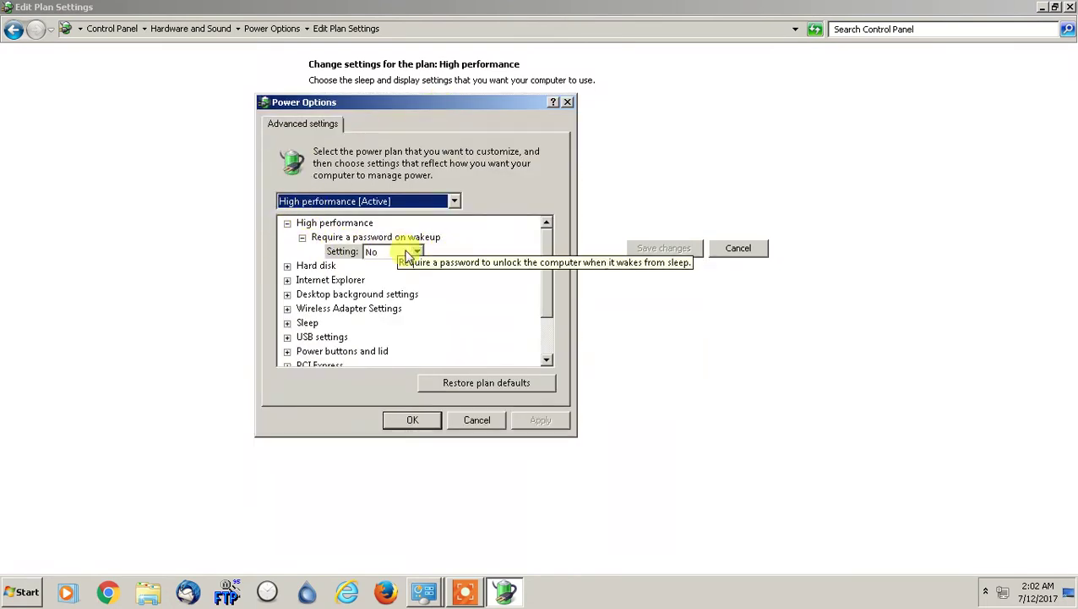
Toggle Require a password on wakeup to Yes and back to No
click(408, 252)
click(408, 252)
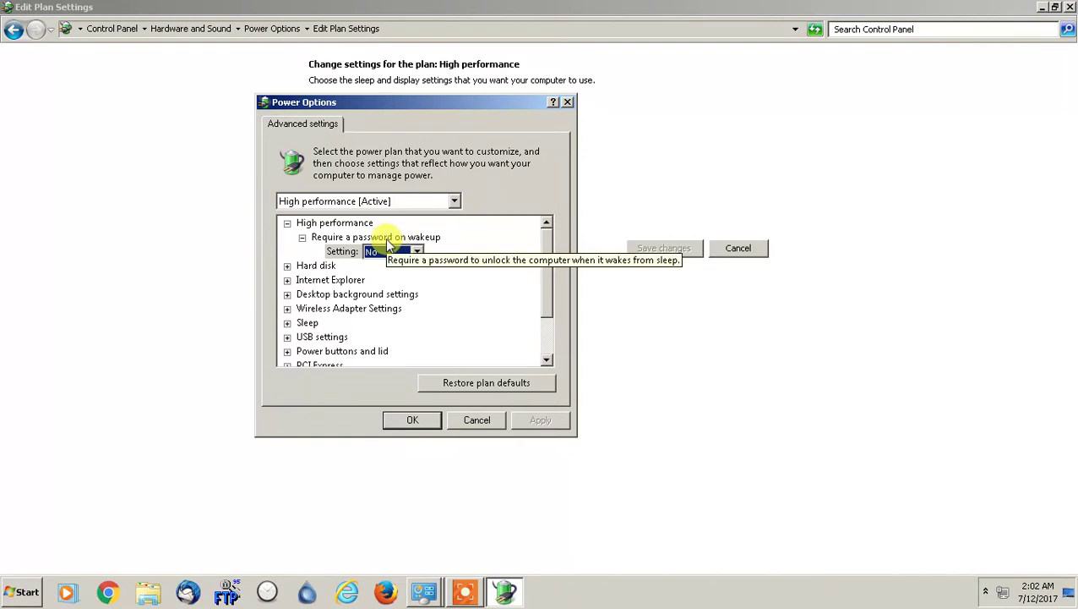
click(288, 267)
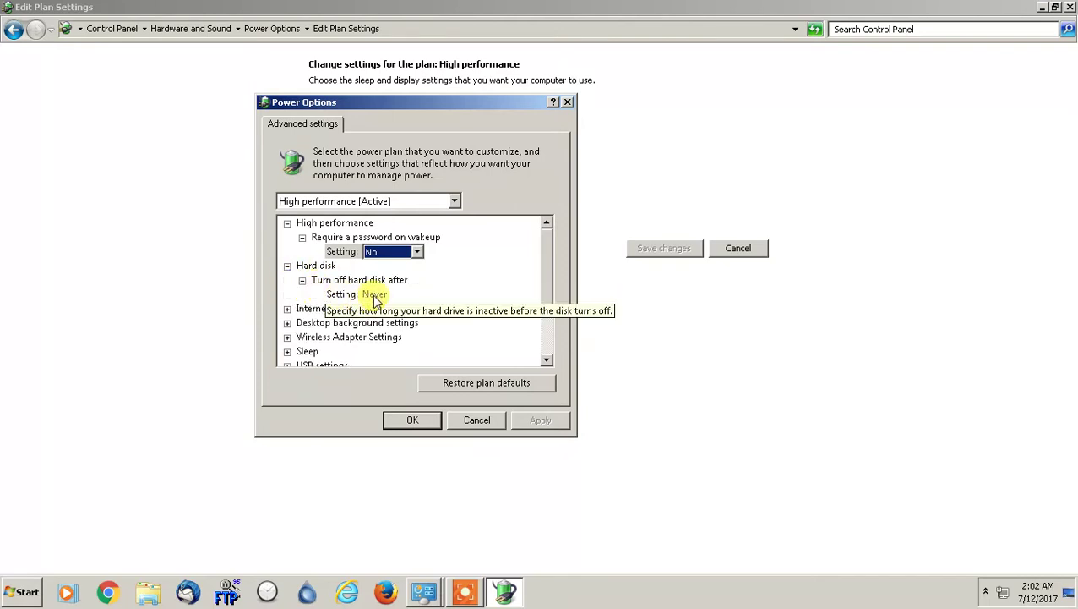
click(287, 266)
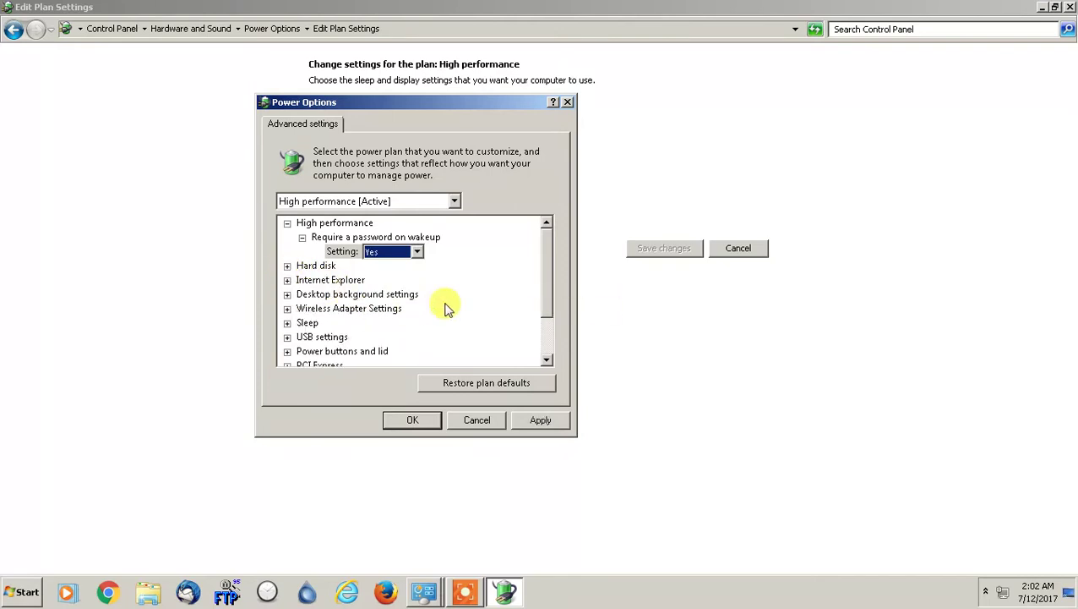
click(416, 251)
click(423, 269)
click(406, 251)
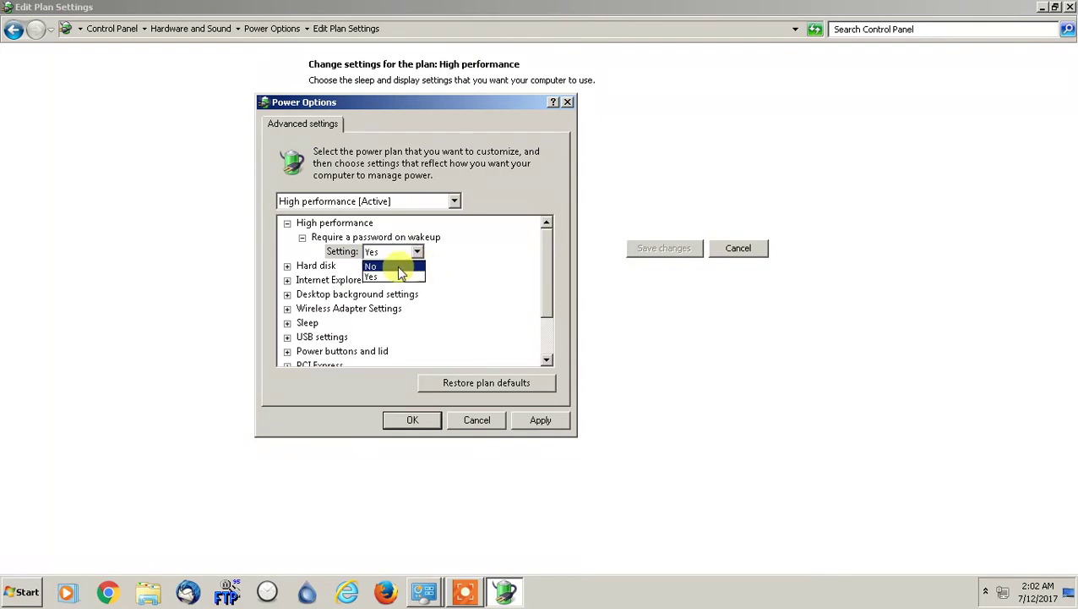
click(393, 277)
drag(545, 289, 540, 309)
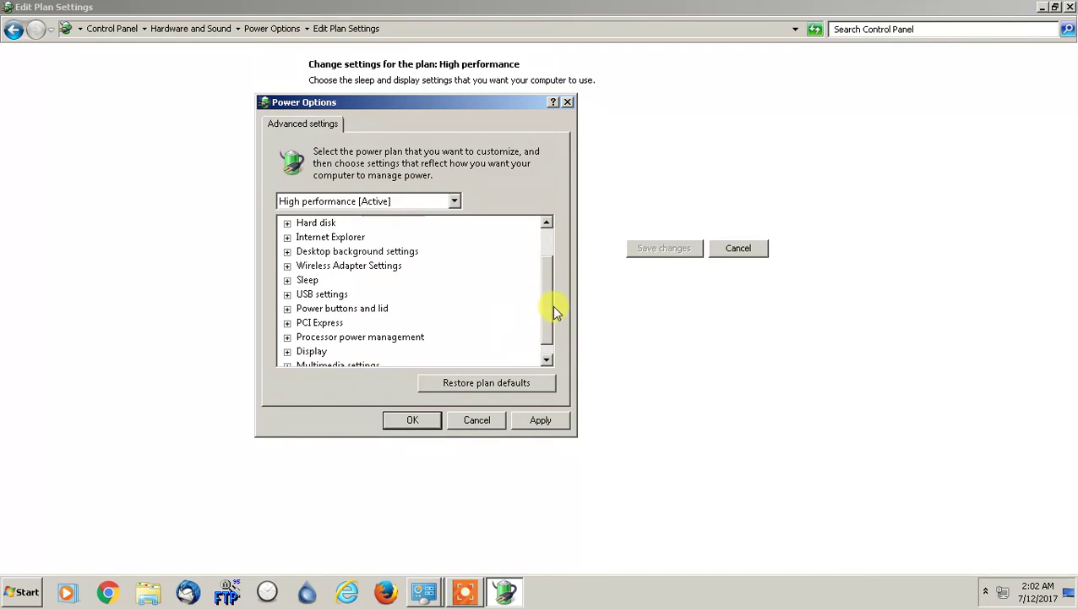
Expand the Sleep group and inspect the Sleep after value
drag(551, 305, 548, 316)
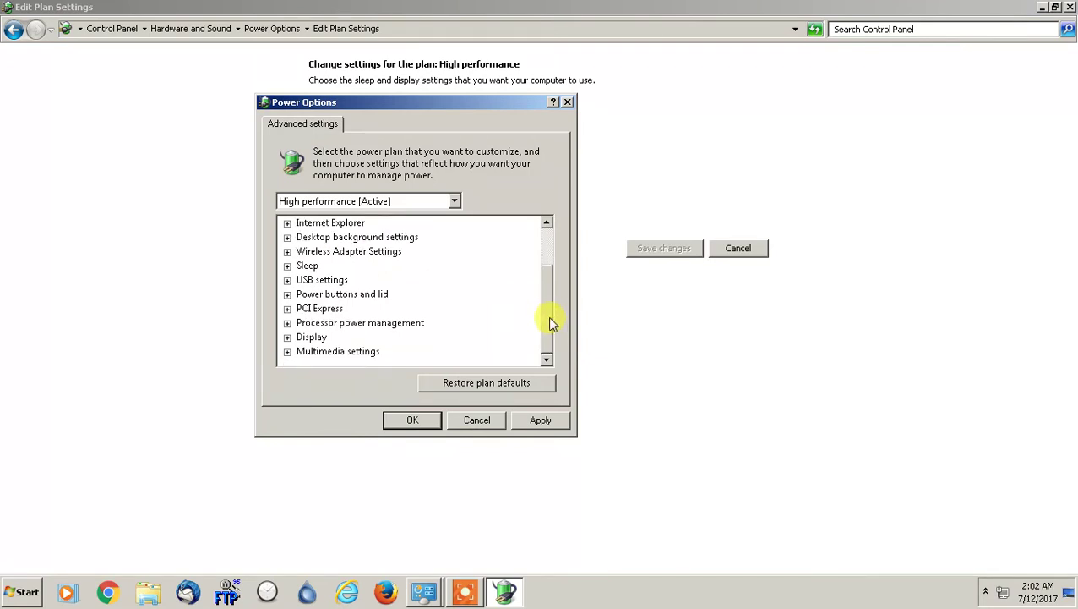
click(288, 266)
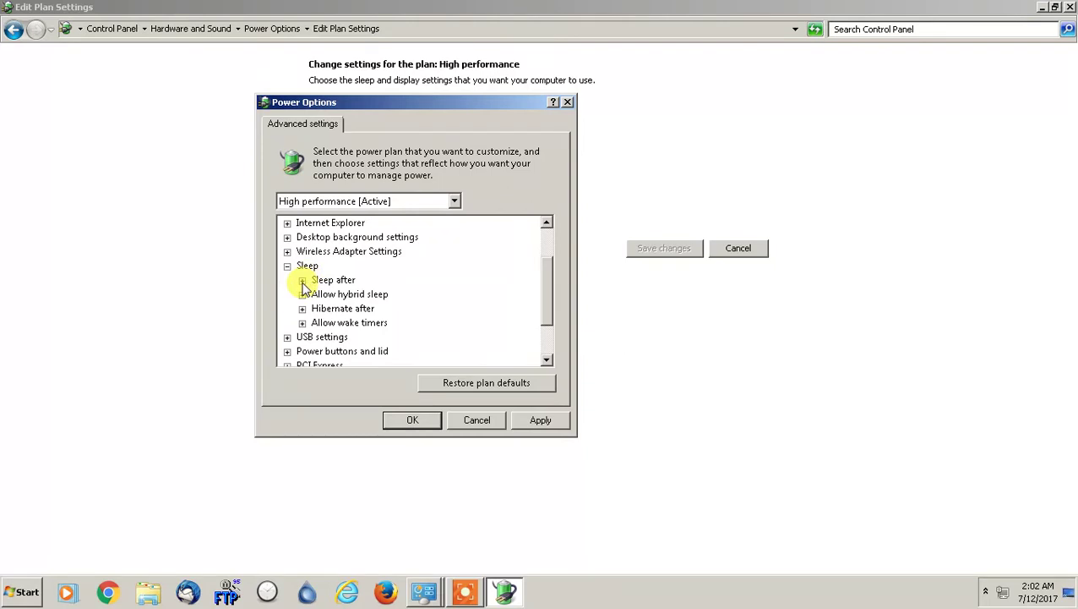
click(302, 280)
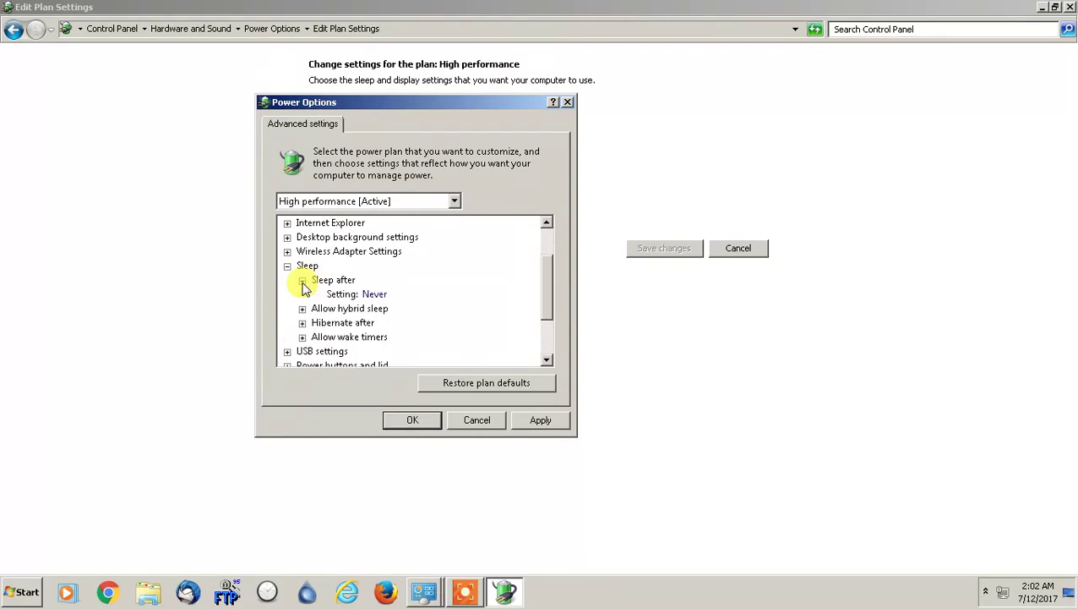
click(374, 296)
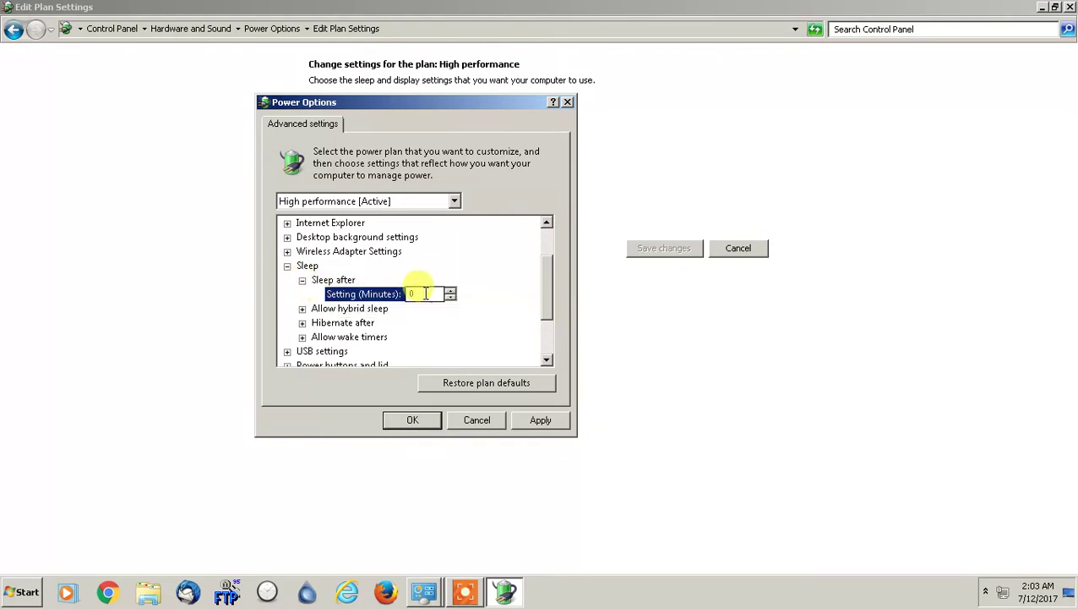
click(303, 281)
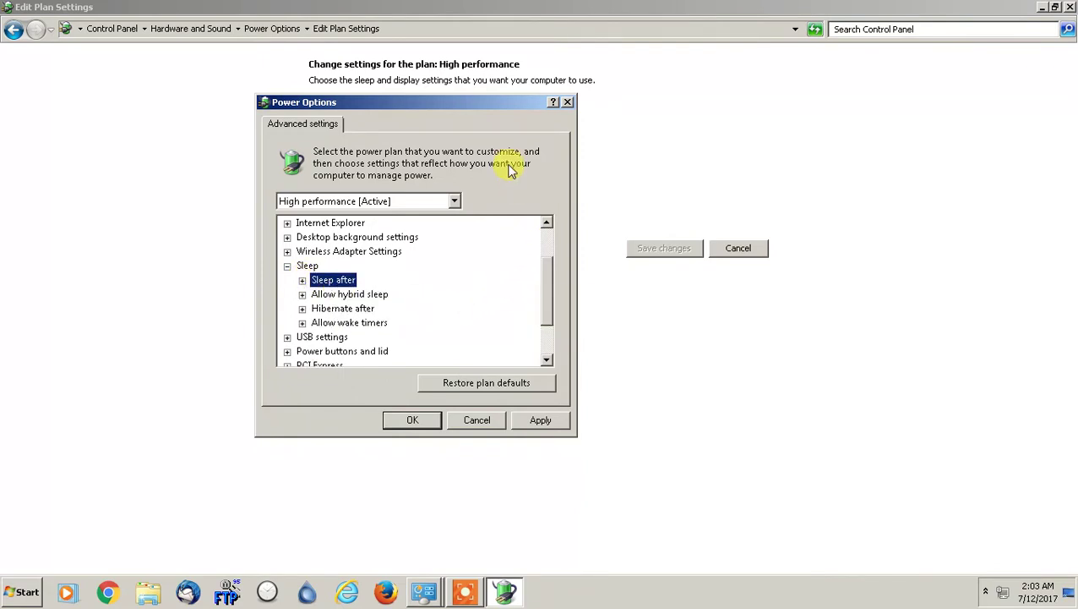
drag(482, 101, 562, 131)
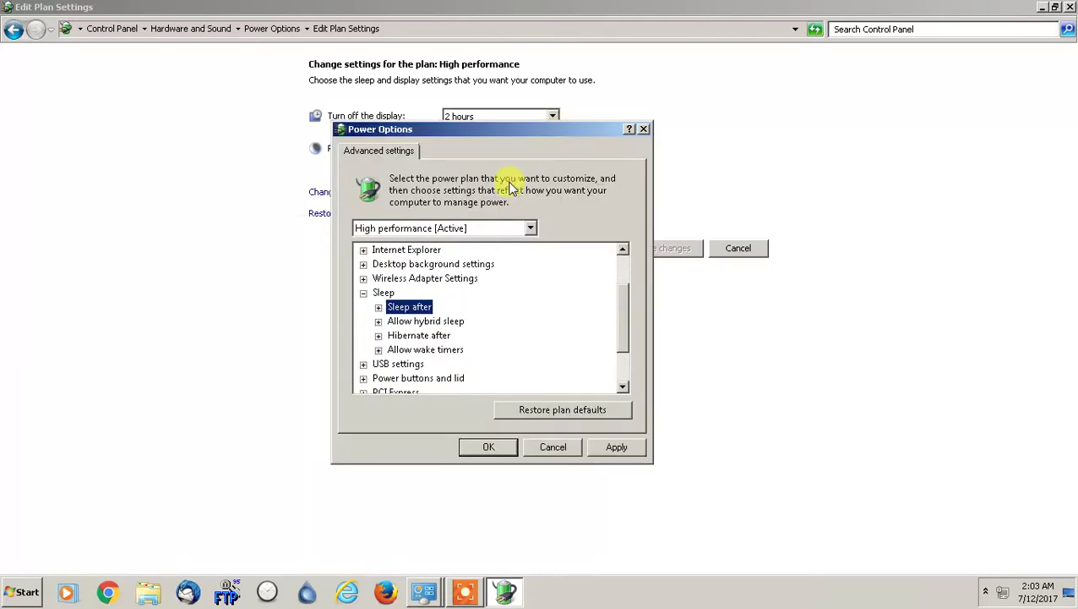
Confirm Allow hybrid sleep stays On, then expand Hibernate after showing Never
click(379, 321)
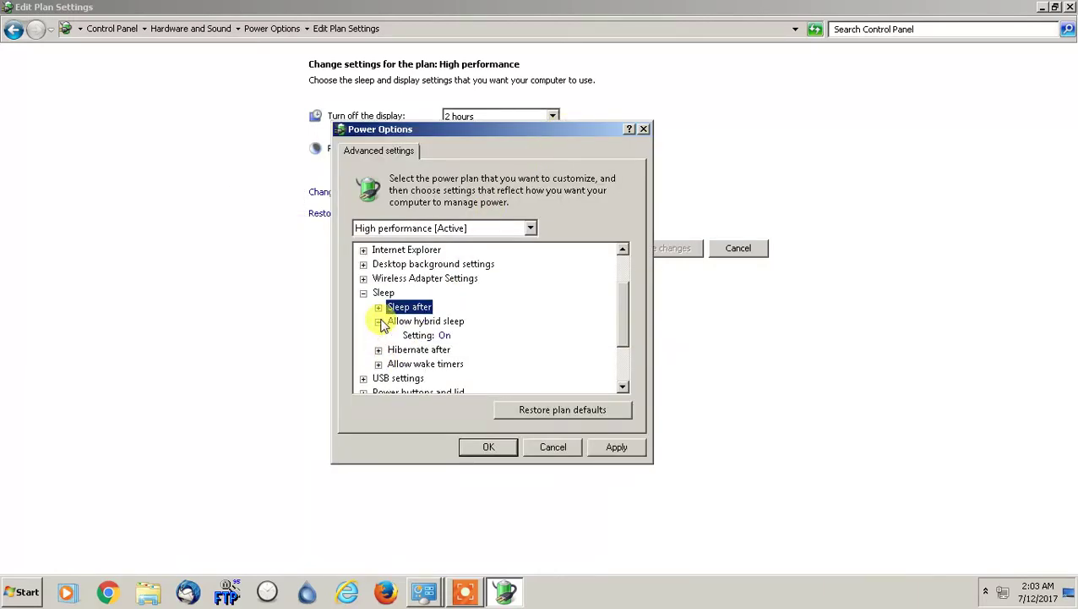
click(446, 338)
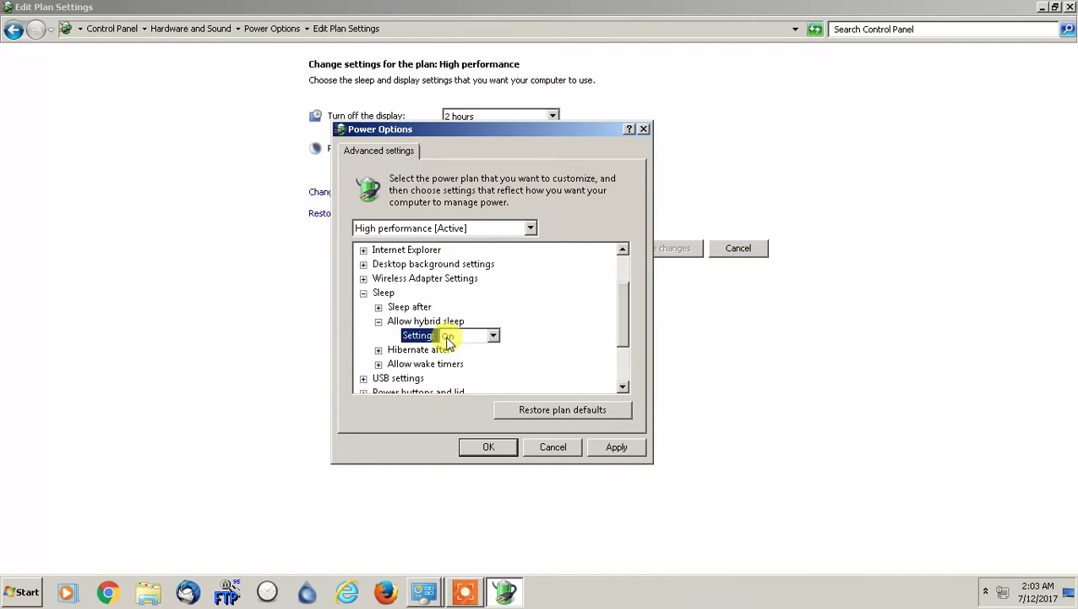
click(378, 321)
click(379, 321)
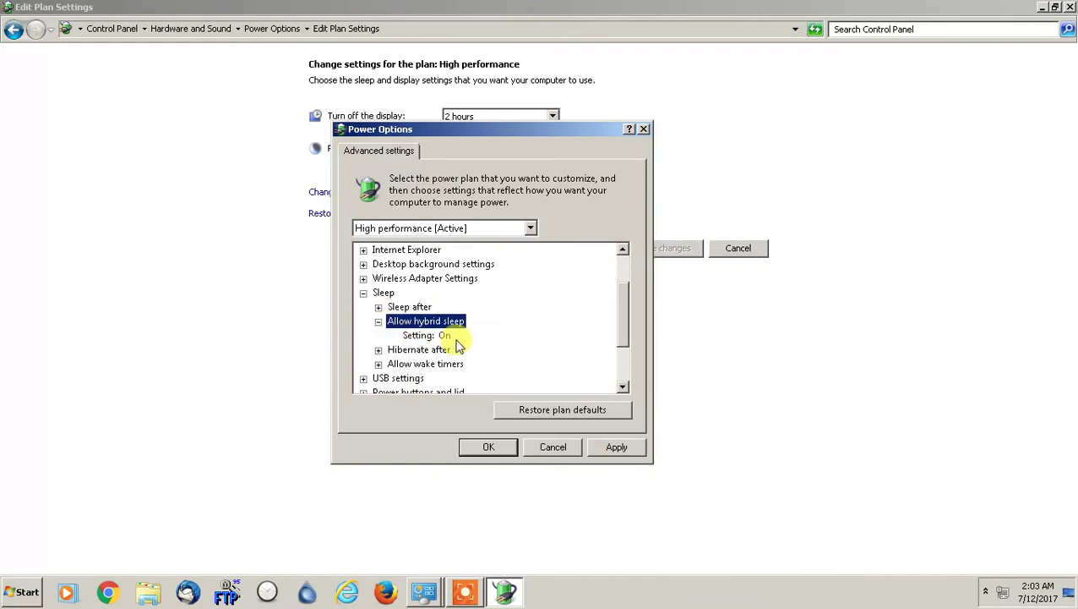
click(446, 336)
click(446, 336)
click(445, 336)
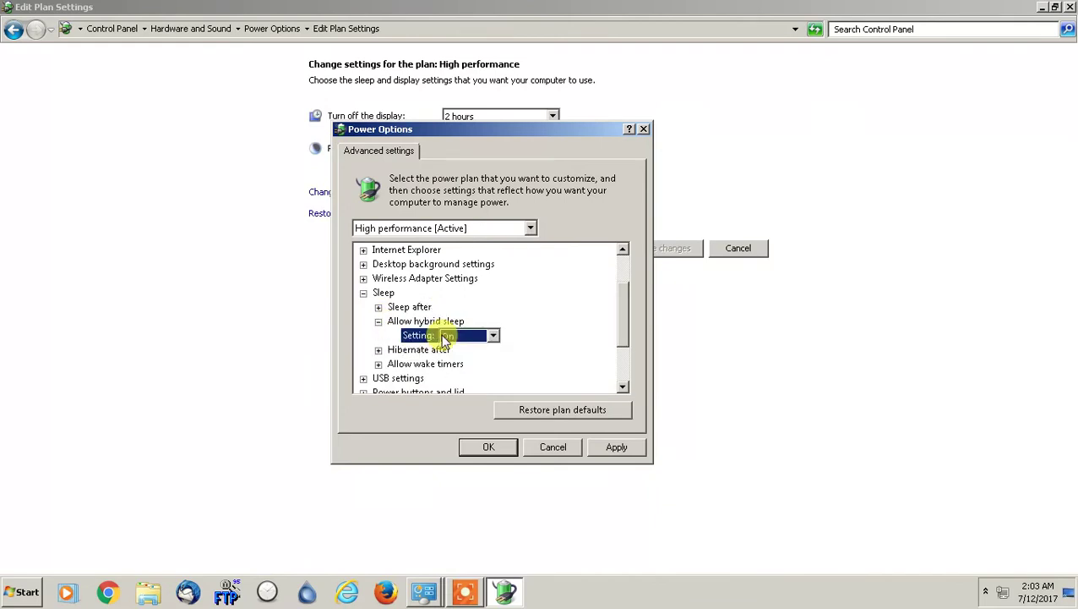
click(379, 321)
click(379, 336)
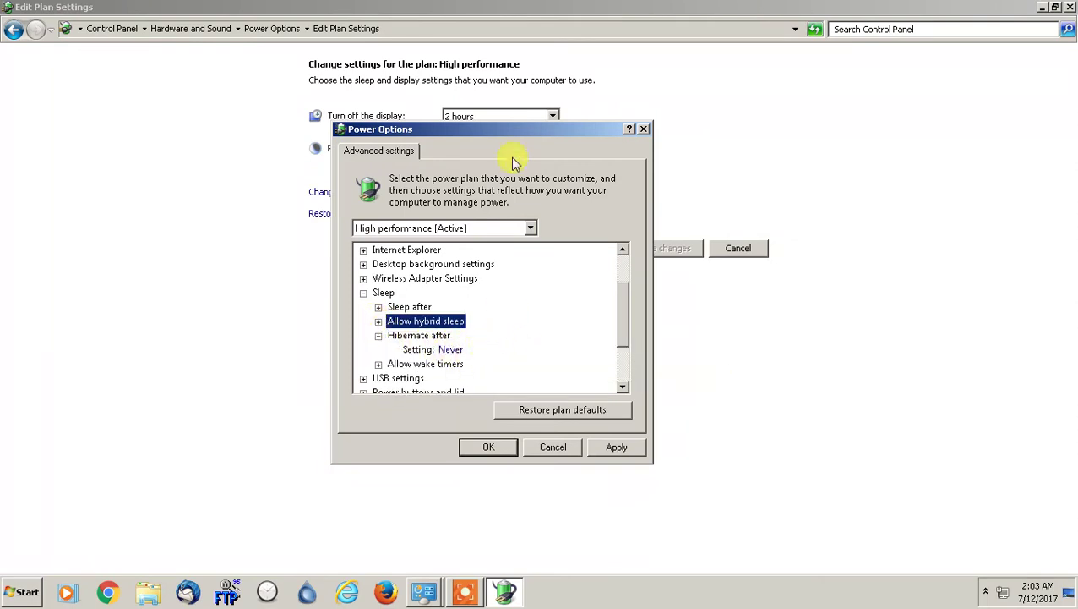
Move the advanced settings dialog right and check Hibernate after is 0 minutes and Sleep after Never
drag(516, 133, 919, 139)
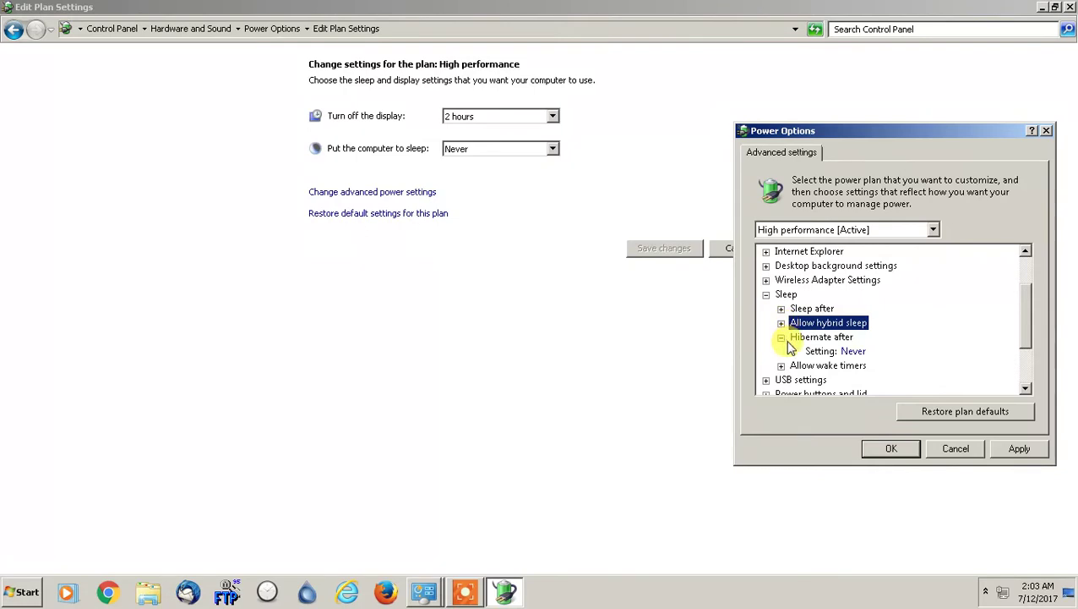
click(859, 353)
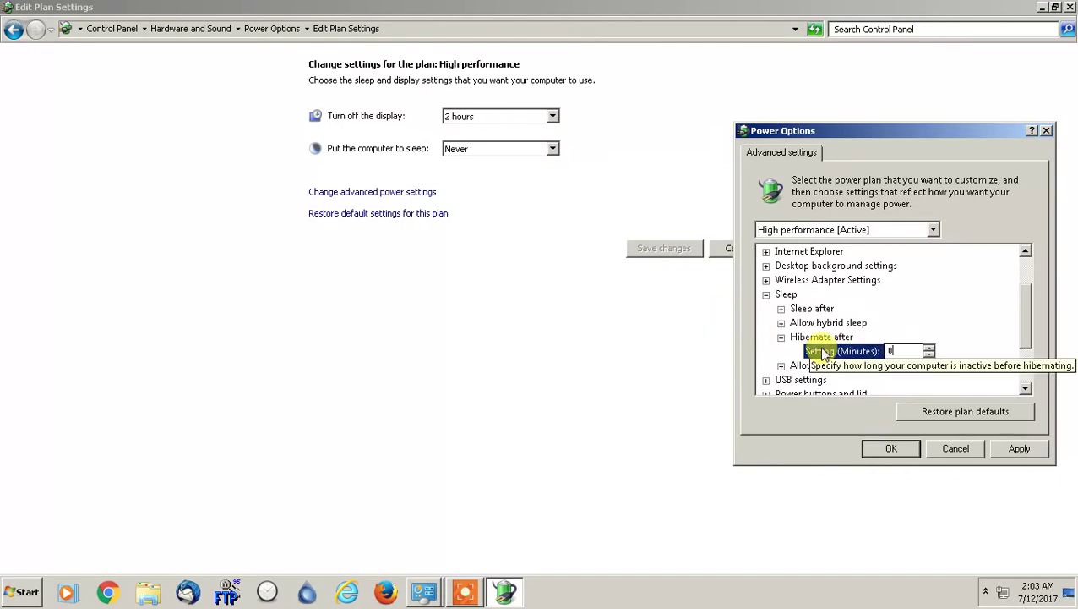
click(781, 308)
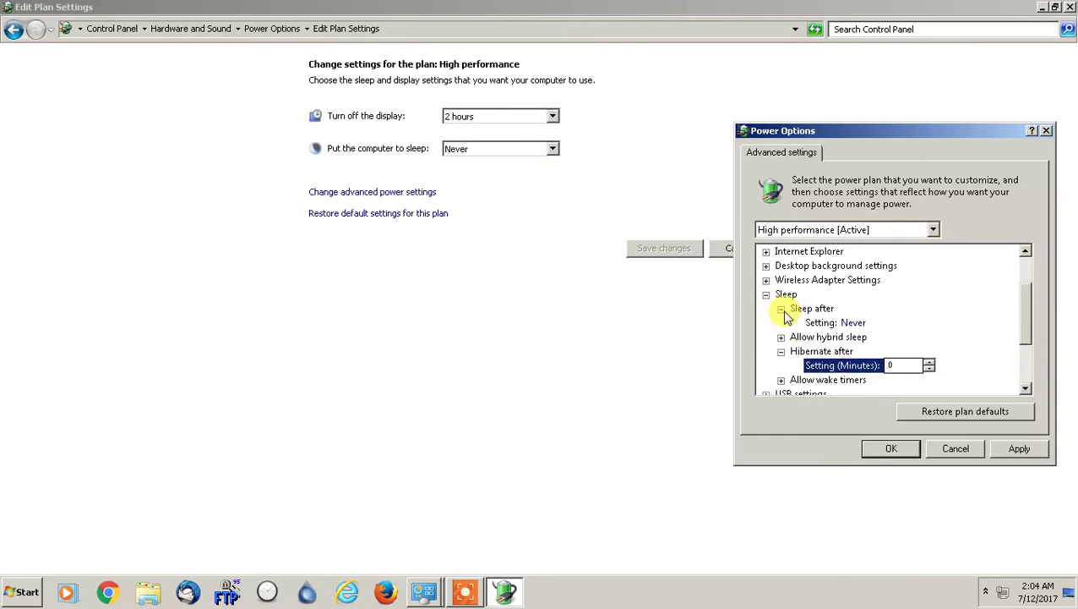
click(781, 308)
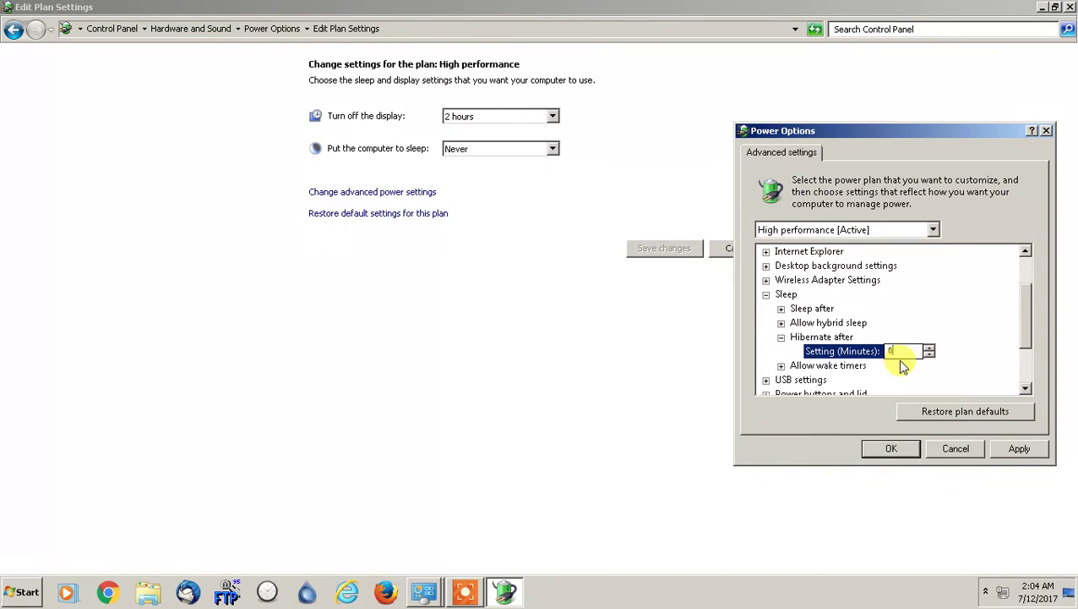
click(781, 338)
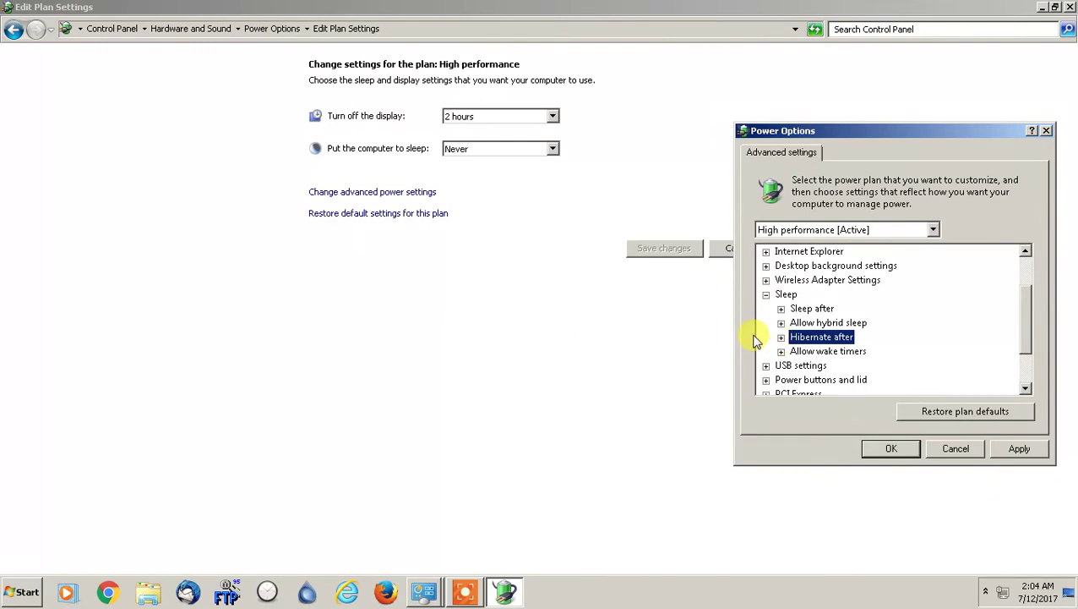
Expand Power buttons and lid and check the power button action stays Shut down
click(766, 295)
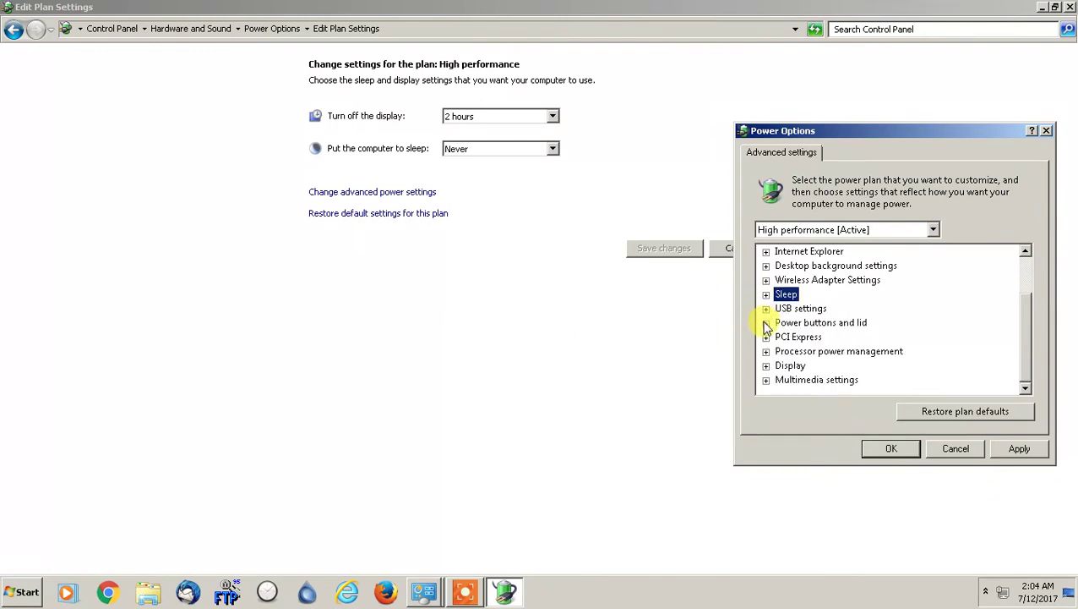
click(765, 324)
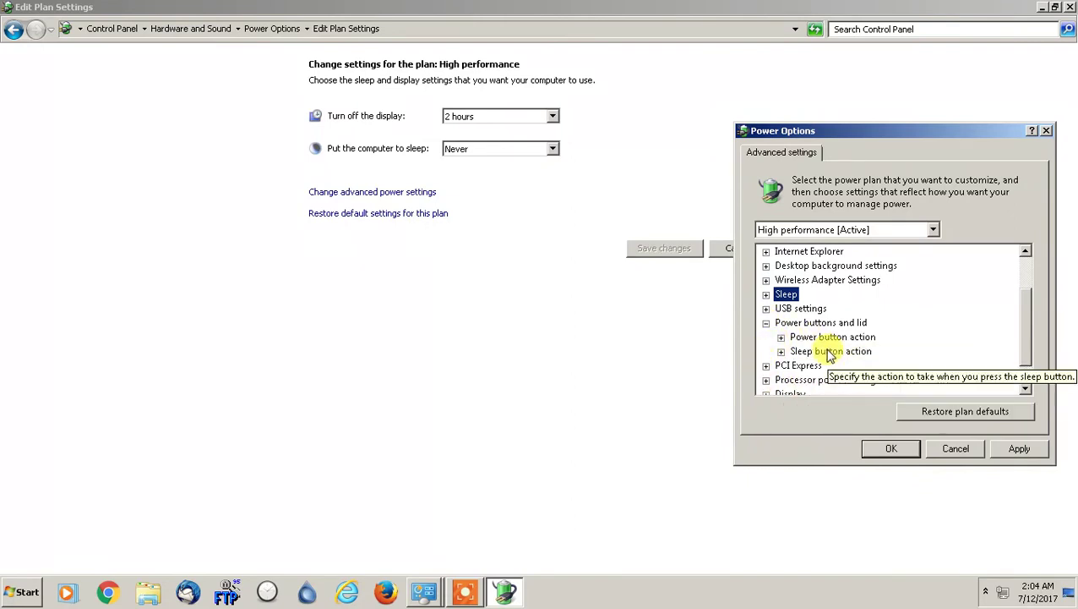
click(782, 339)
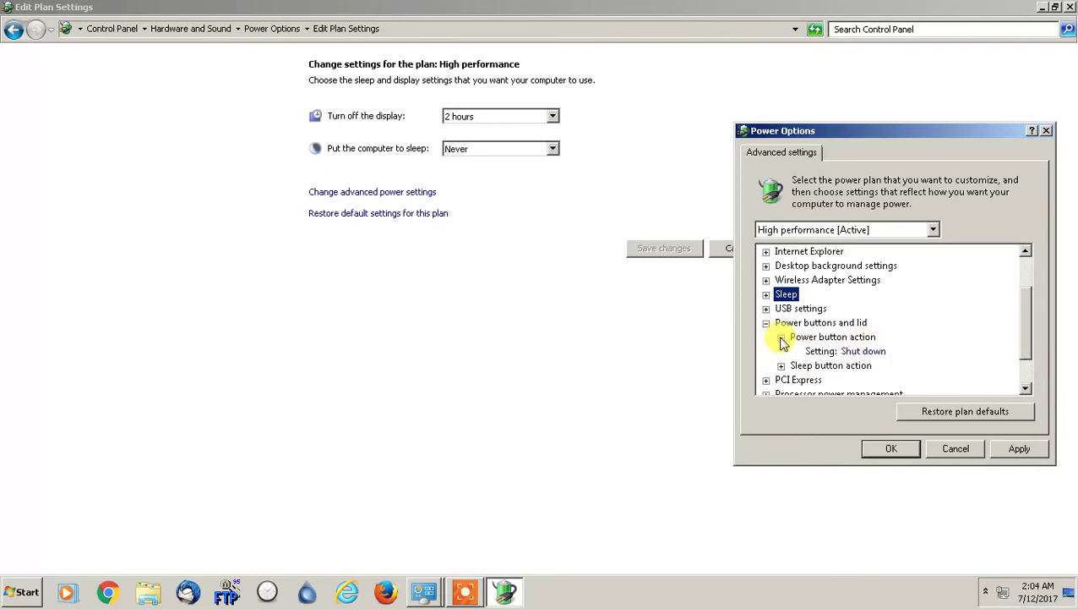
click(782, 338)
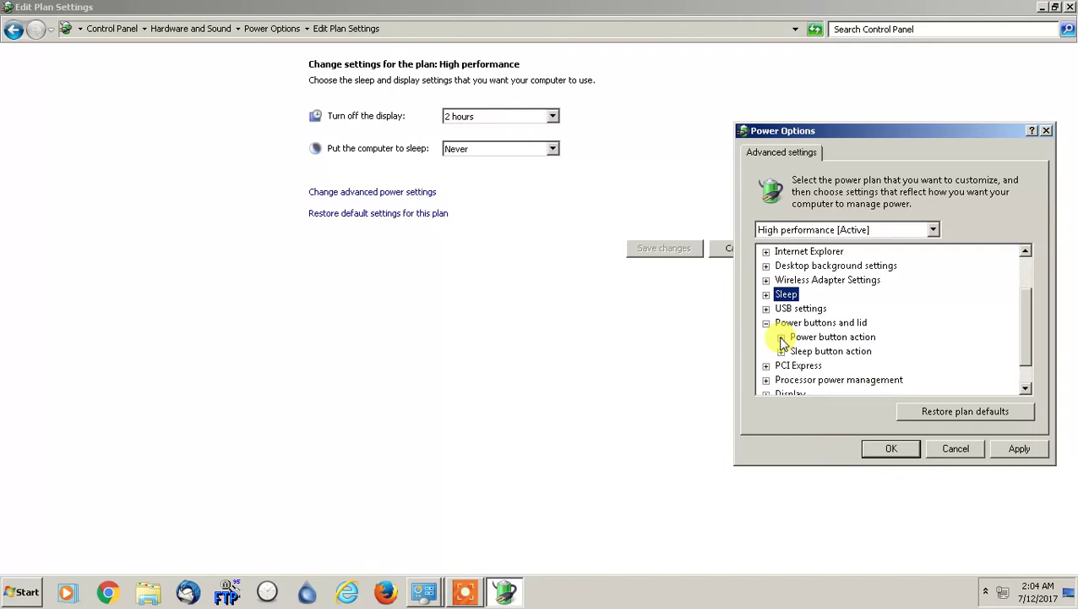
click(782, 339)
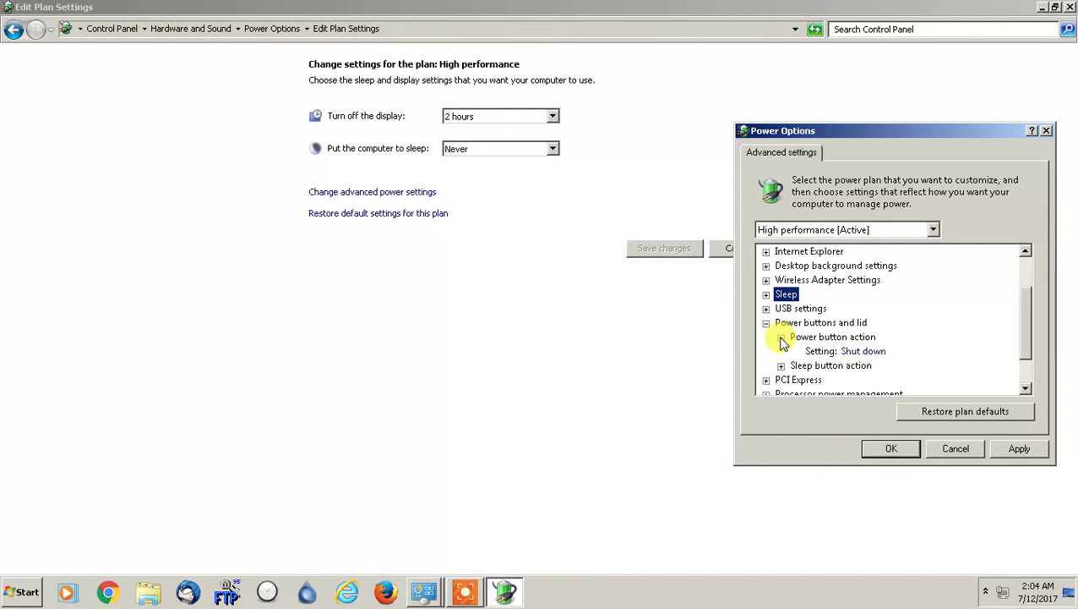
click(863, 353)
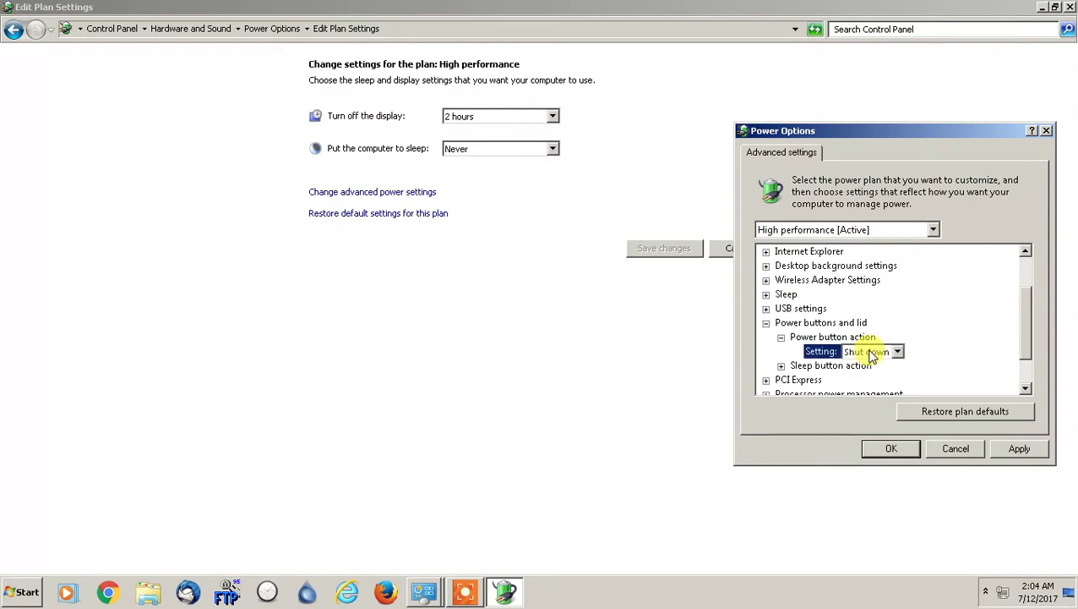
click(866, 352)
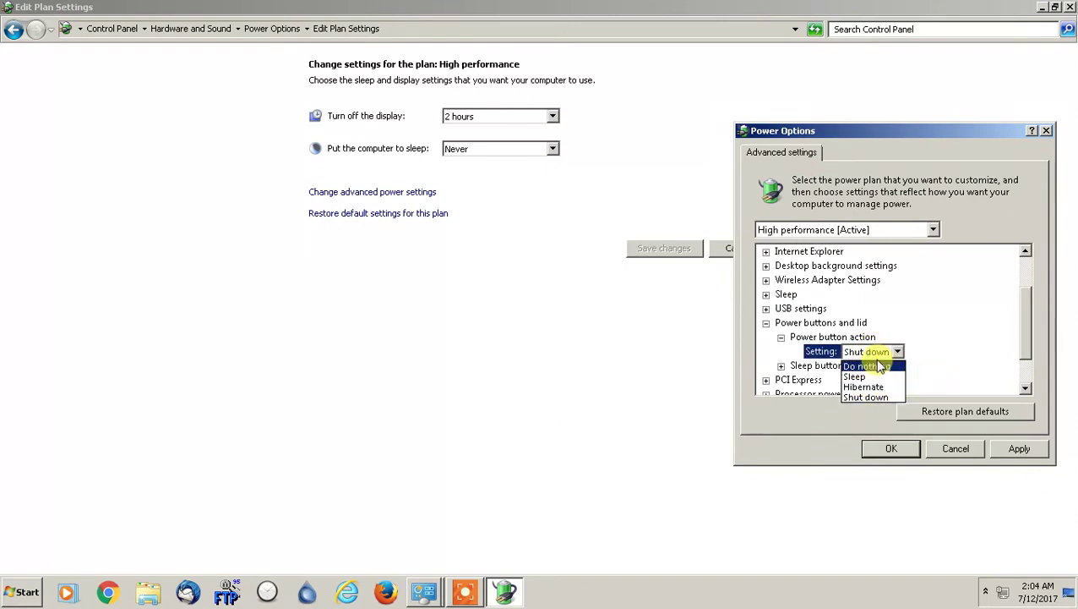
click(939, 331)
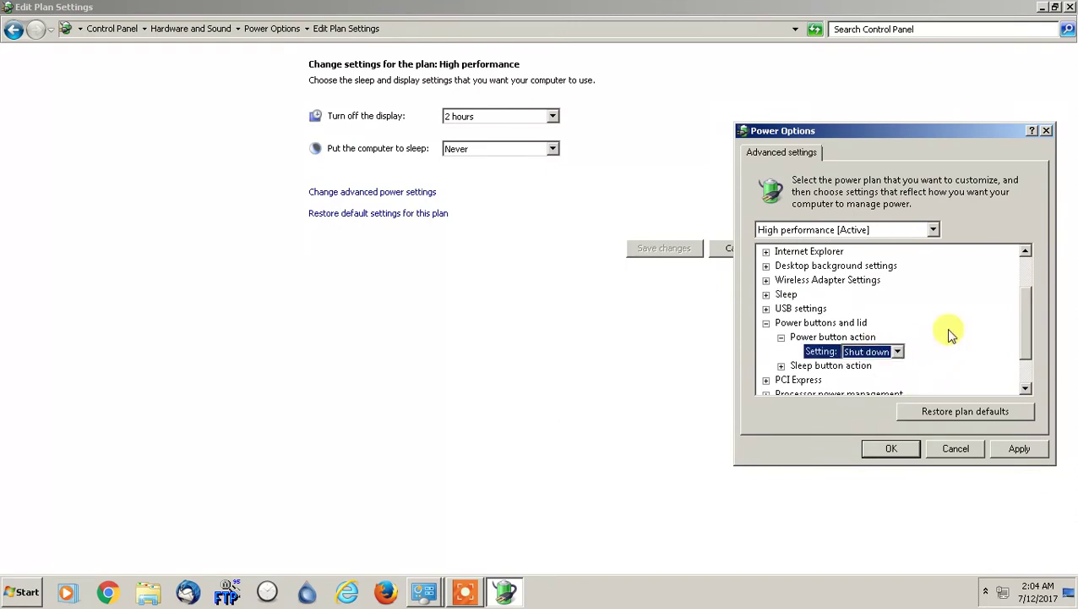
click(782, 338)
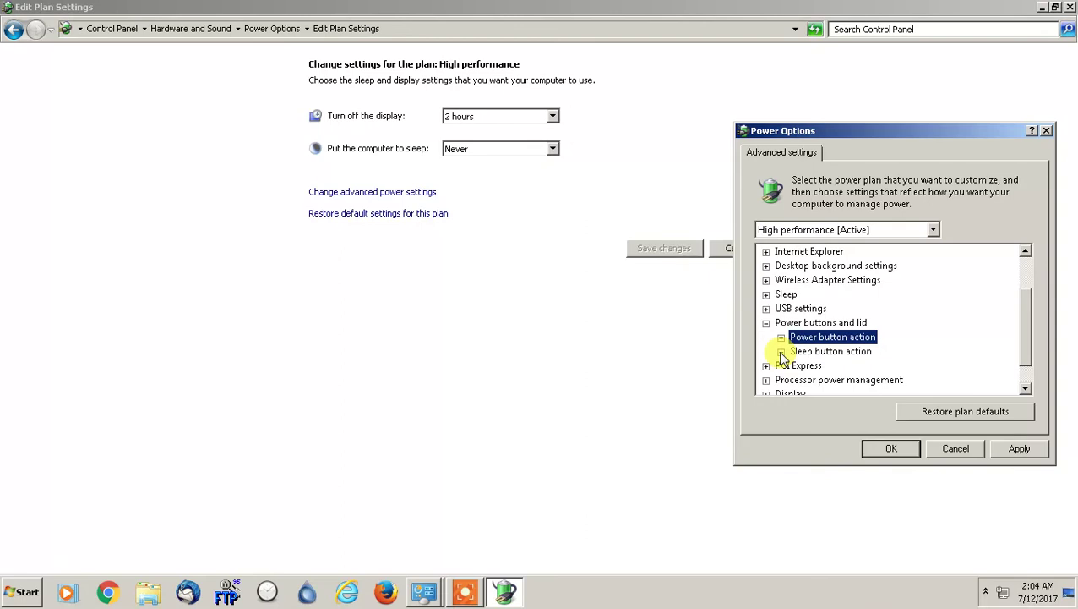
Check the sleep button action stays Sleep, then collapse Power buttons and lid
click(782, 352)
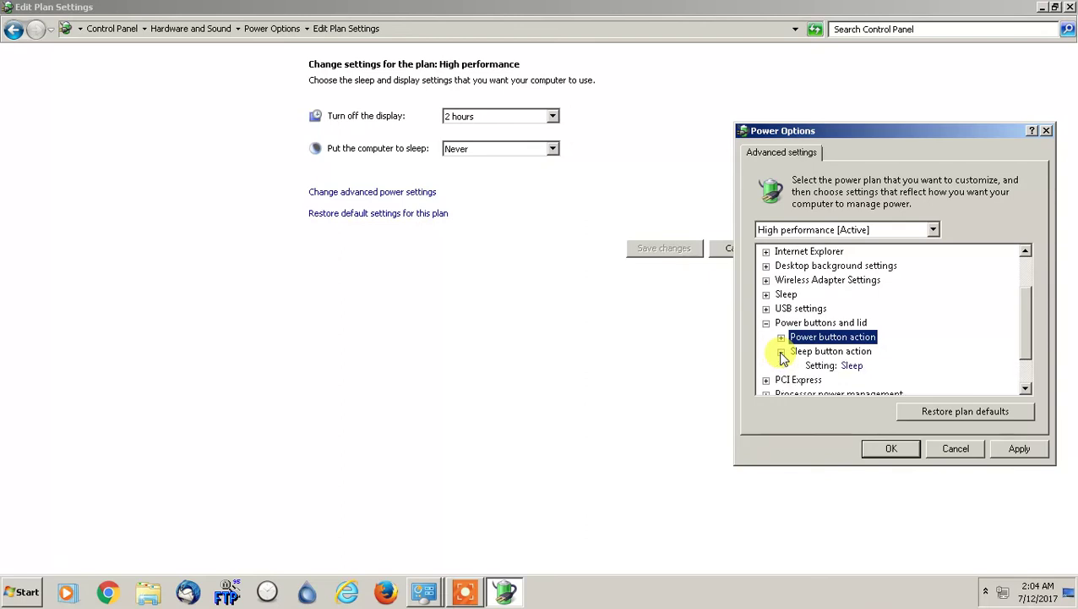
click(852, 366)
click(853, 369)
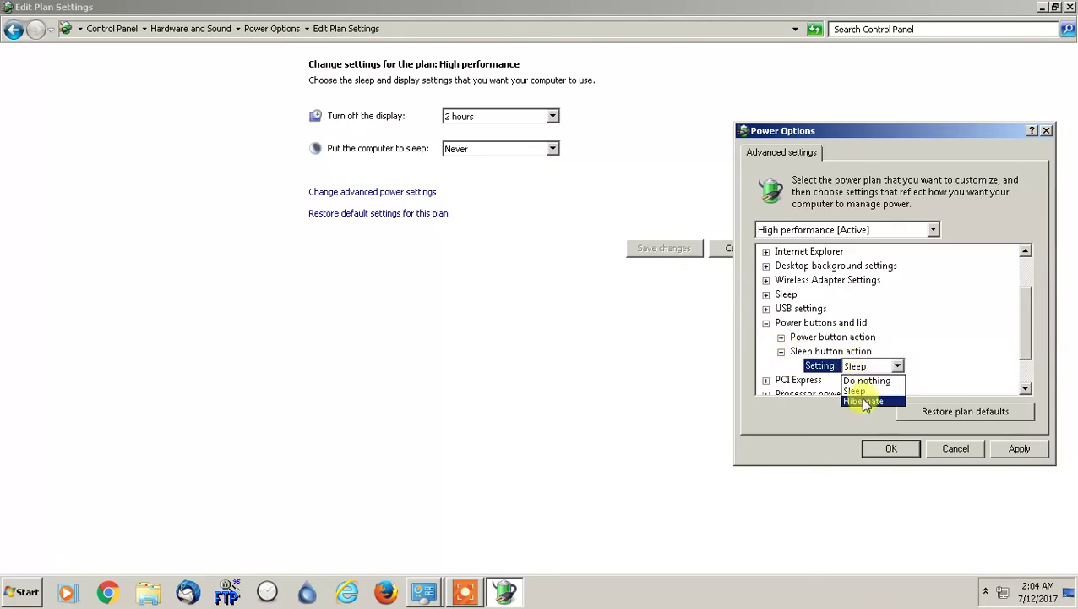
click(933, 342)
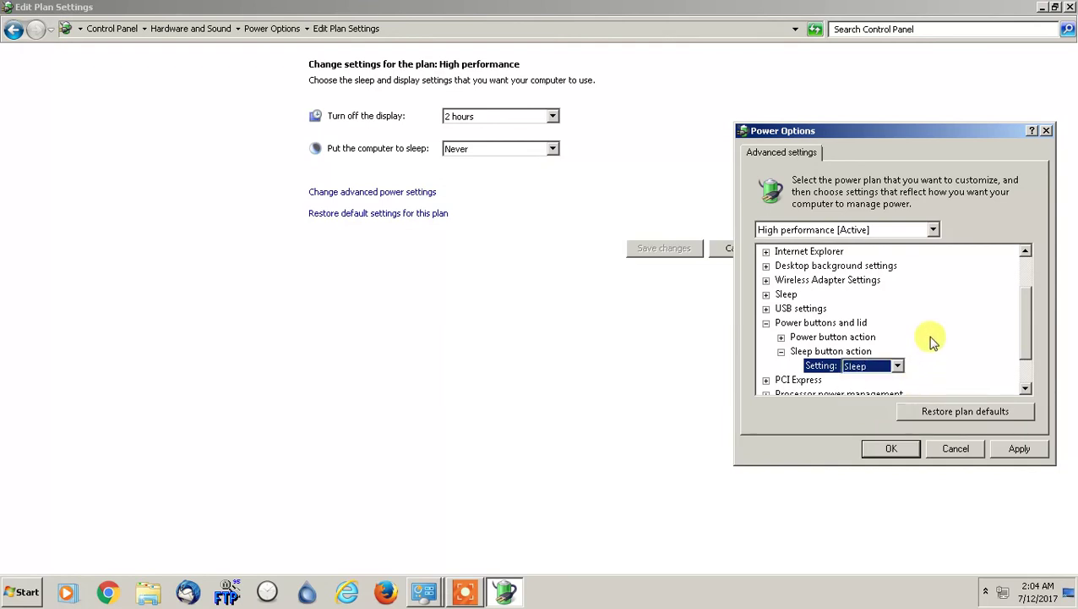
click(781, 351)
click(766, 322)
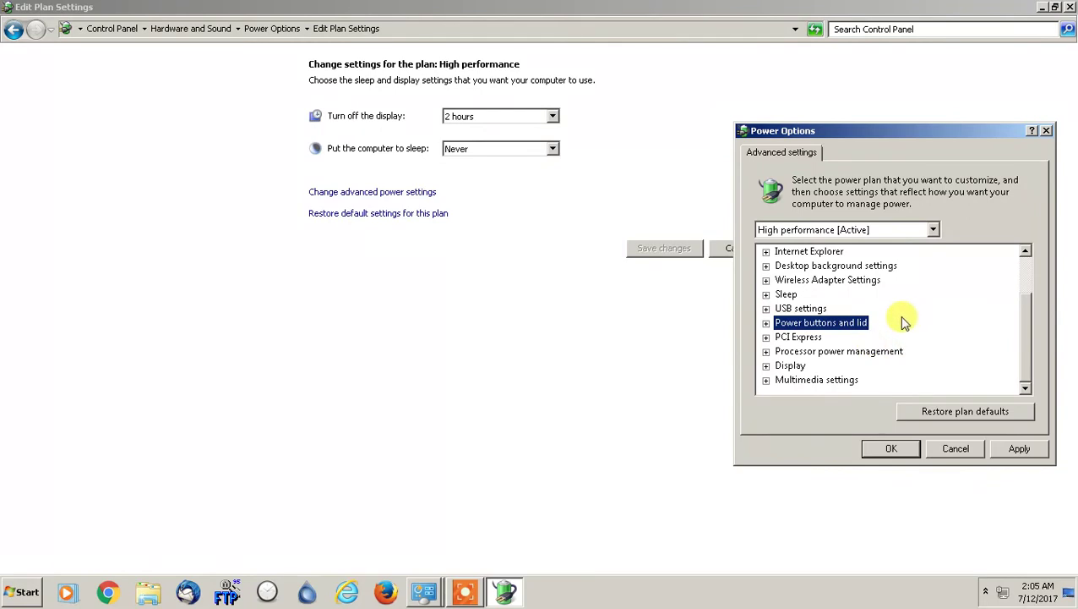
drag(956, 454, 1006, 452)
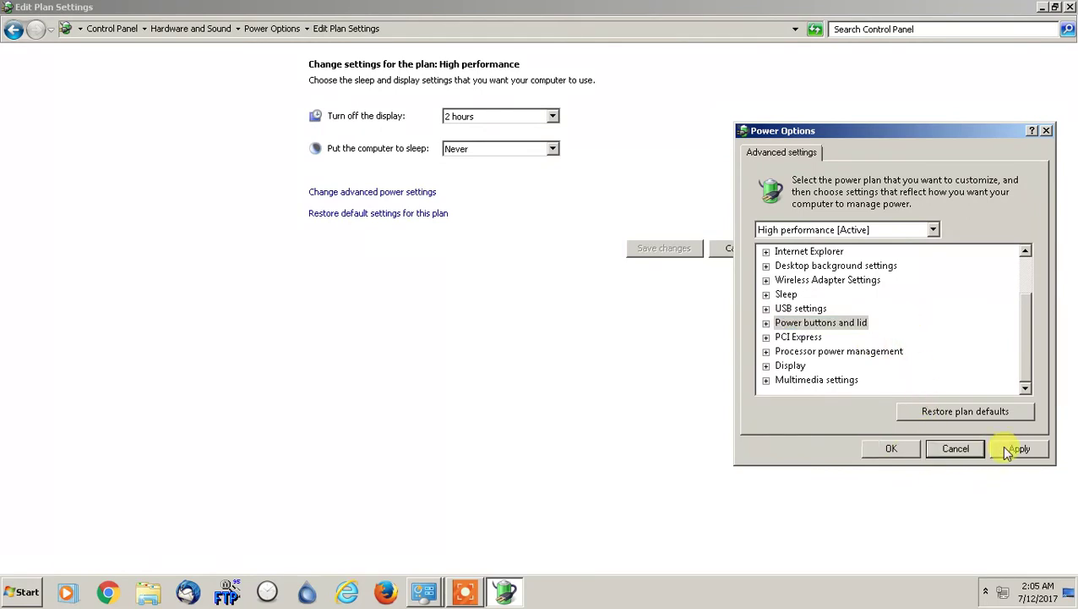
Cancel the Power Options advanced settings dialog without applying any changes
click(951, 453)
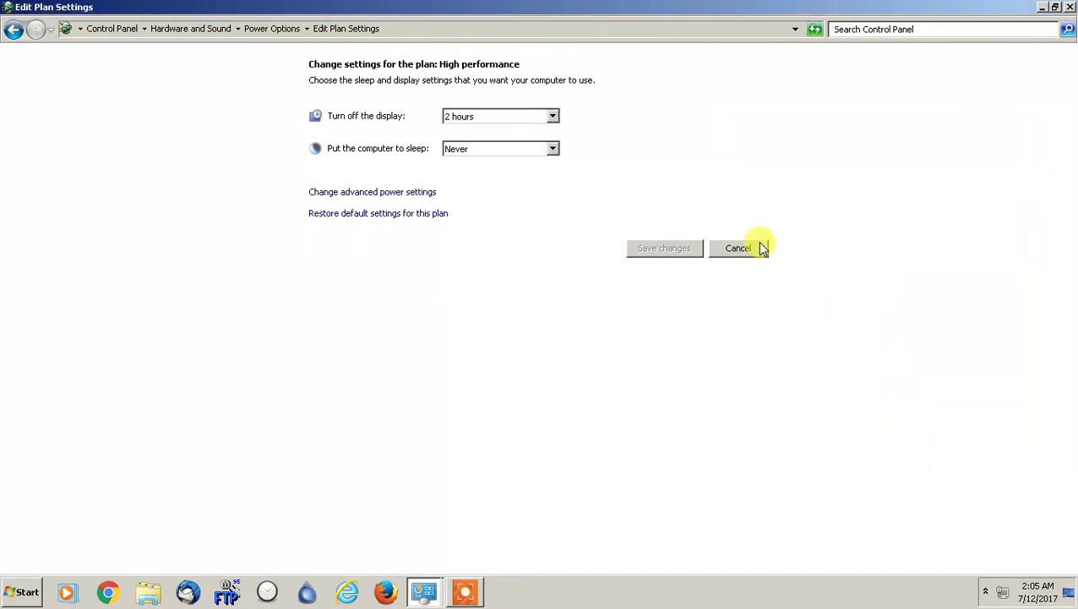